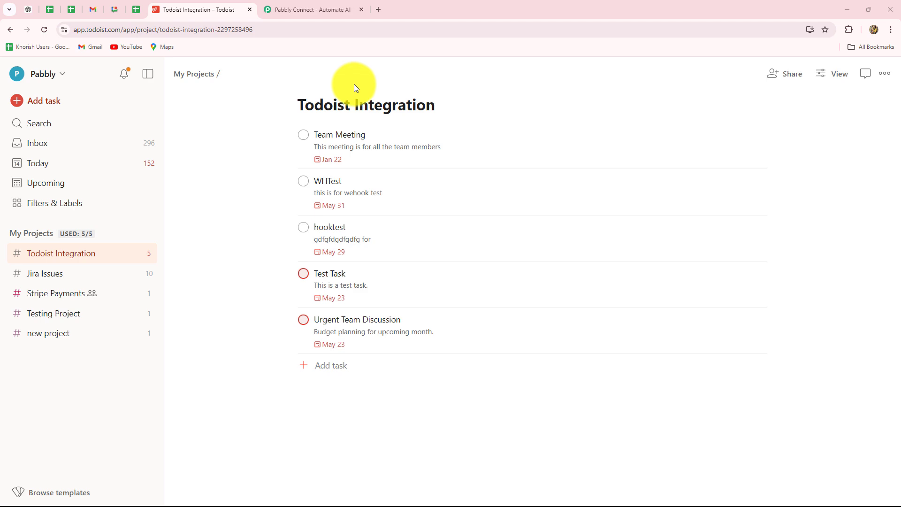
Step: Switch to the Pabbly Connect website and dismiss the limited-time lifetime offer
{"action": "left_click", "coordinate": [277, 13]}
{"action": "key", "text": "ctrl+shift+Tab"}
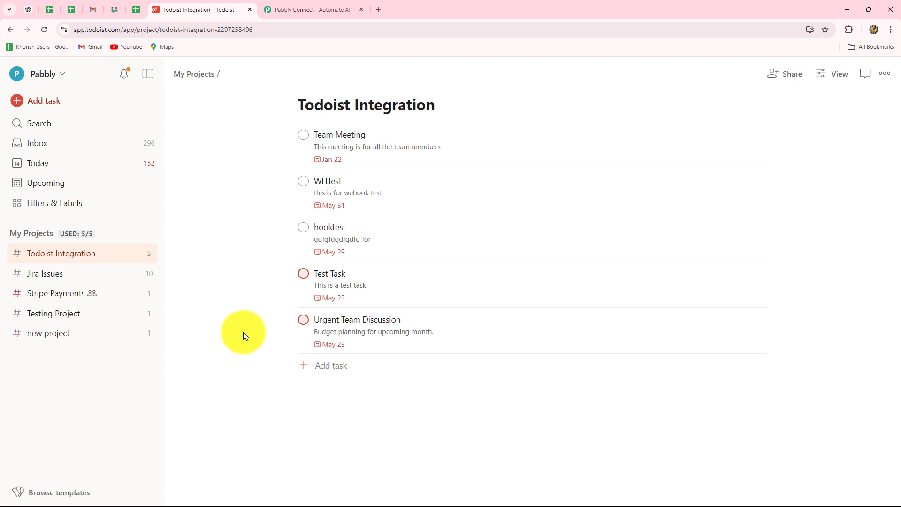
{"action": "left_click", "coordinate": [281, 6]}
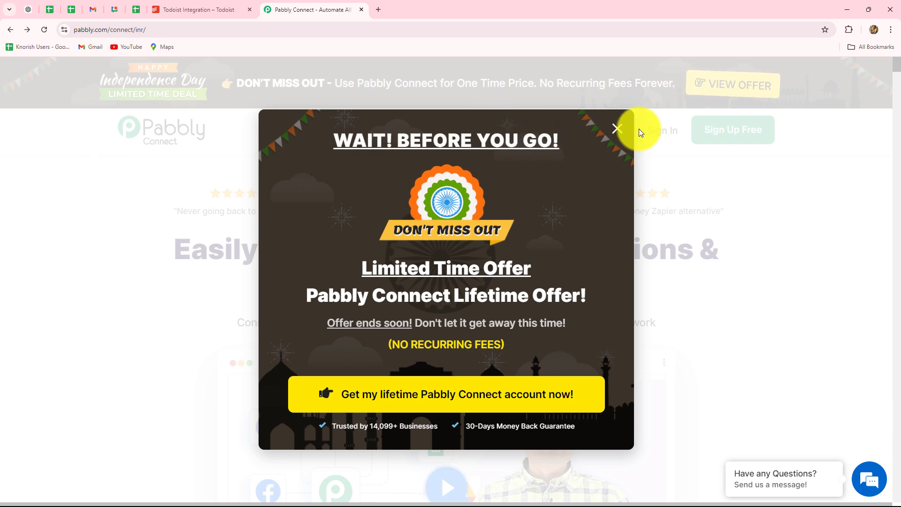
{"action": "left_click", "coordinate": [614, 128]}
{"action": "mouse_move", "coordinate": [610, 134]}
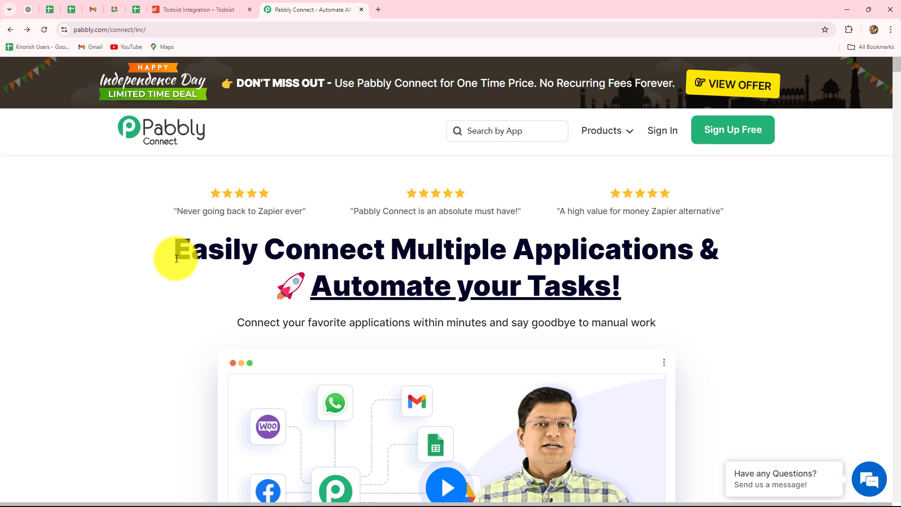
{"action": "left_click_drag", "start_coordinate": [174, 256], "coordinate": [644, 289]}
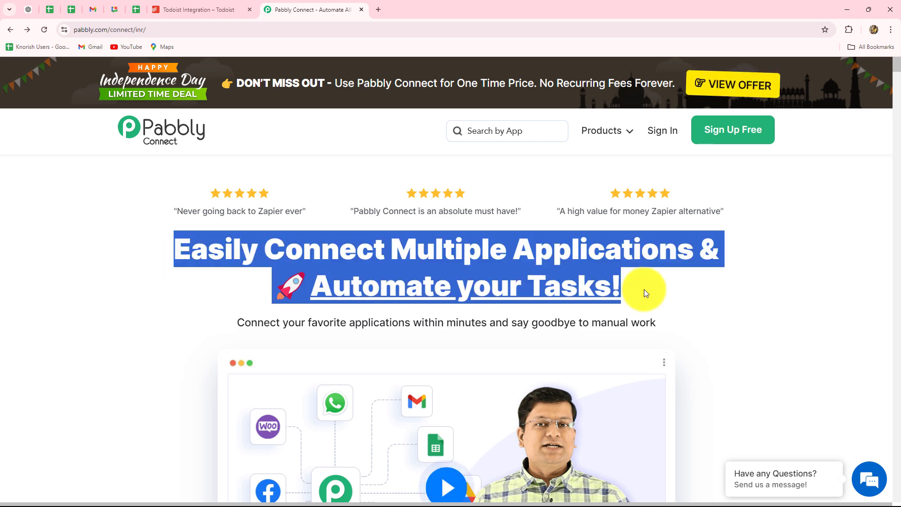
Step: Sign in to Pabbly and open Pabbly Connect from the list of apps
{"action": "left_click", "coordinate": [662, 134]}
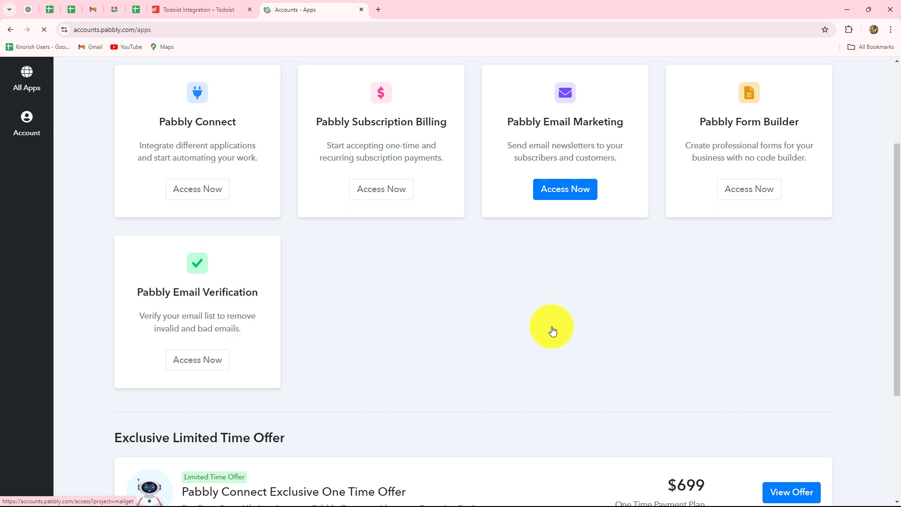
{"action": "scroll", "coordinate": [517, 381], "scroll_direction": "down", "scroll_amount": 2}
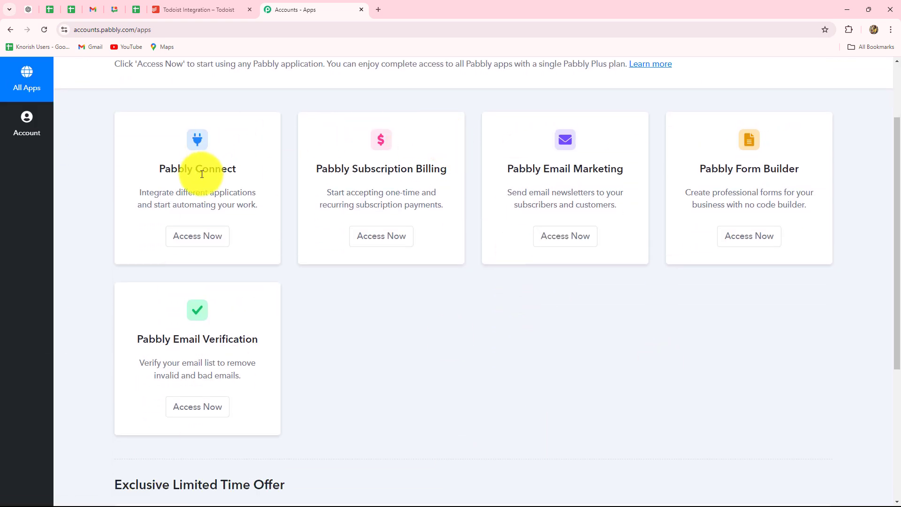
{"action": "left_click_drag", "start_coordinate": [151, 164], "coordinate": [249, 173]}
{"action": "left_click", "coordinate": [216, 241]}
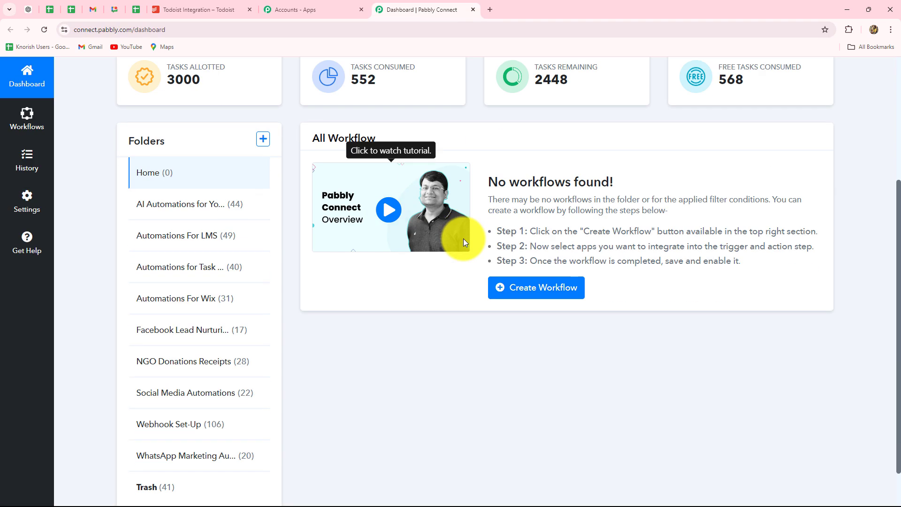
Step: Create a workflow named "How to Automate Todoist Using Pabbly Connect" in the "Automations for Task Management" folder
{"action": "scroll", "coordinate": [801, 259], "scroll_direction": "down", "scroll_amount": 1}
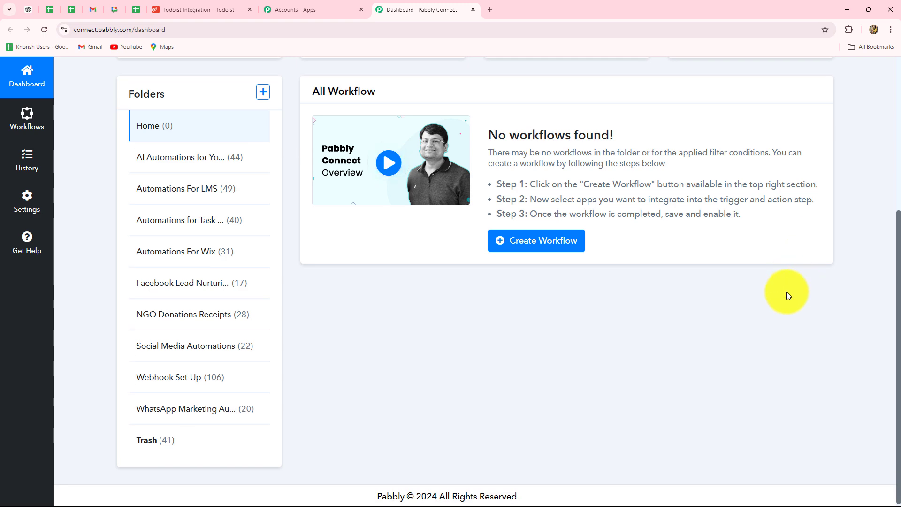
{"action": "scroll", "coordinate": [779, 406], "scroll_direction": "up", "scroll_amount": 2}
{"action": "scroll", "coordinate": [626, 208], "scroll_direction": "up", "scroll_amount": 3}
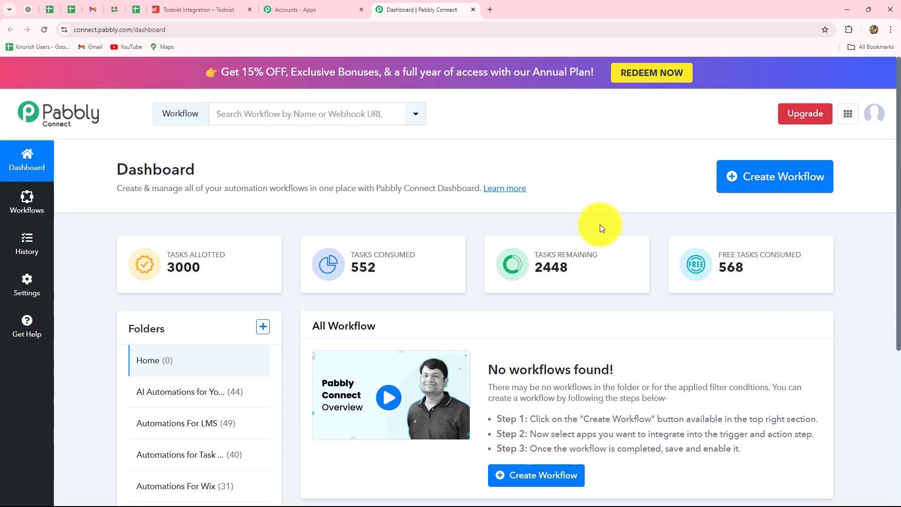
{"action": "scroll", "coordinate": [589, 327], "scroll_direction": "down", "scroll_amount": 3}
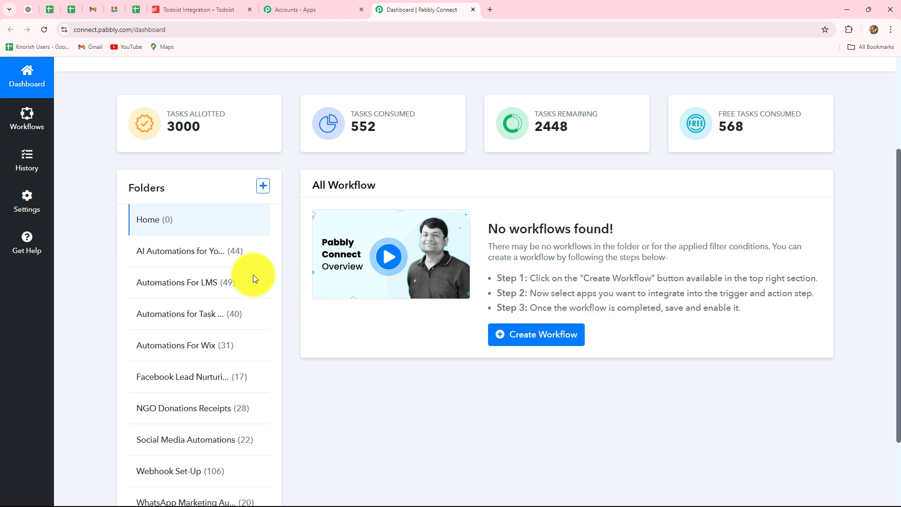
{"action": "scroll", "coordinate": [226, 305], "scroll_direction": "down", "scroll_amount": 2}
{"action": "scroll", "coordinate": [221, 360], "scroll_direction": "up", "scroll_amount": 4}
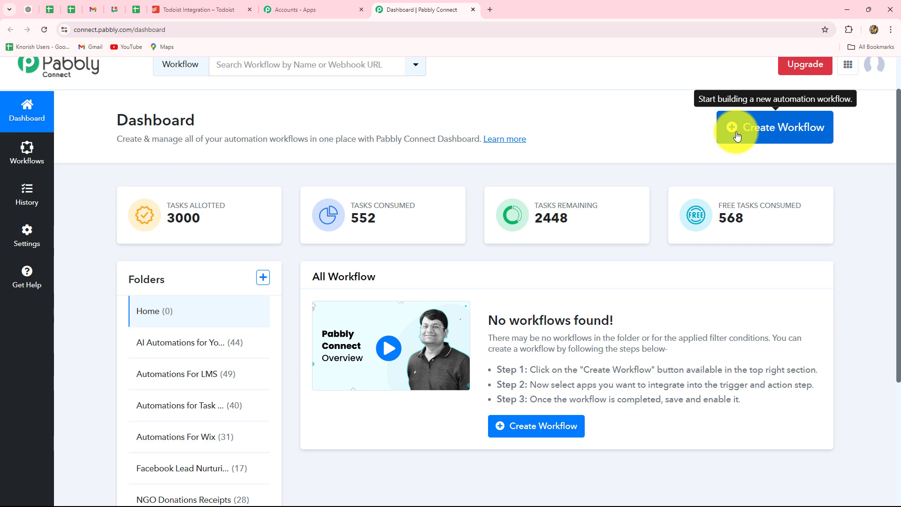
{"action": "left_click", "coordinate": [766, 138]}
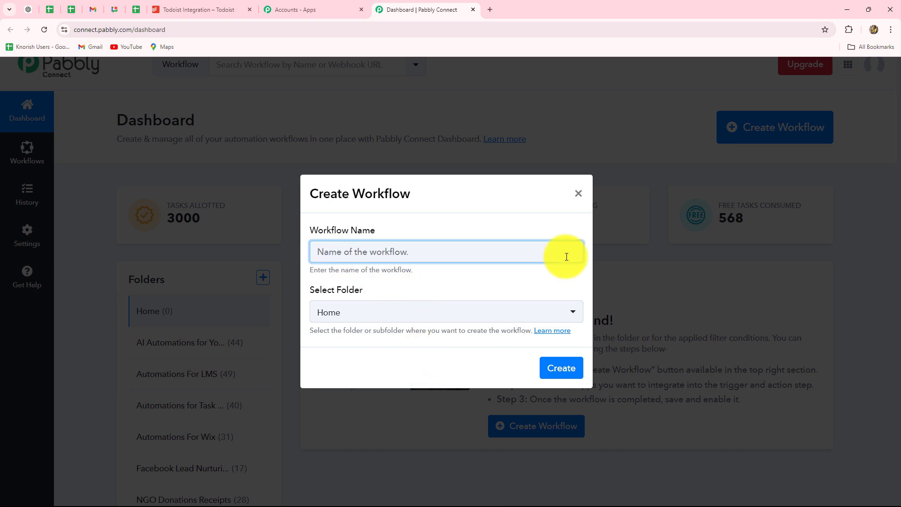
{"action": "type", "text": "How to Automate Todoist Using Pabbly Connect"}
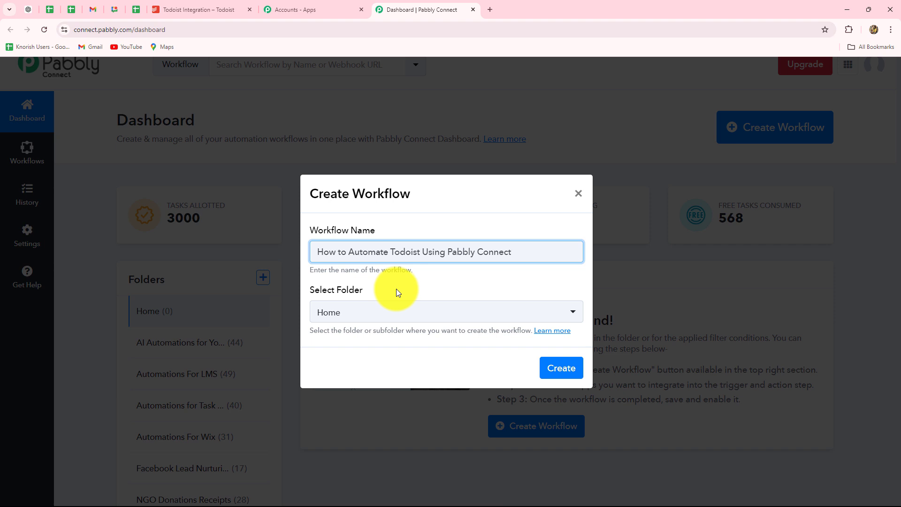
{"action": "left_click", "coordinate": [393, 313]}
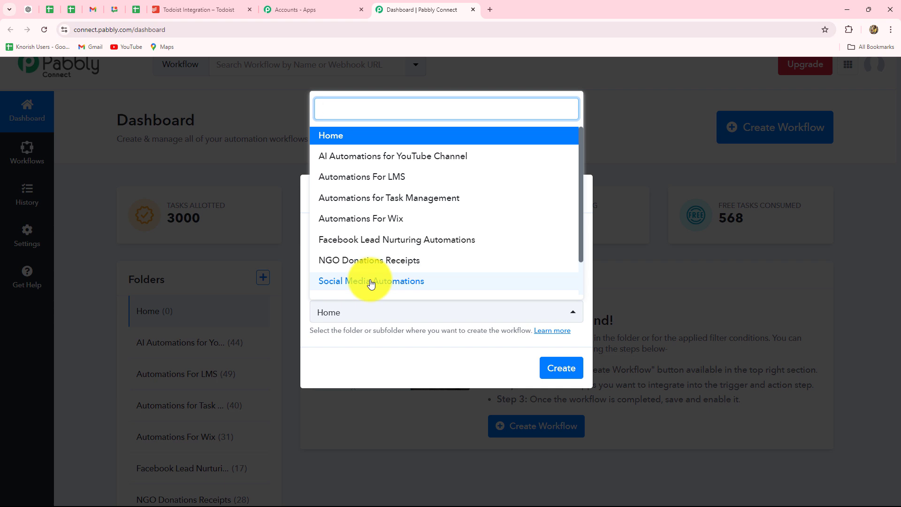
{"action": "scroll", "coordinate": [371, 263], "scroll_direction": "down", "scroll_amount": 1}
{"action": "scroll", "coordinate": [372, 221], "scroll_direction": "up", "scroll_amount": 1}
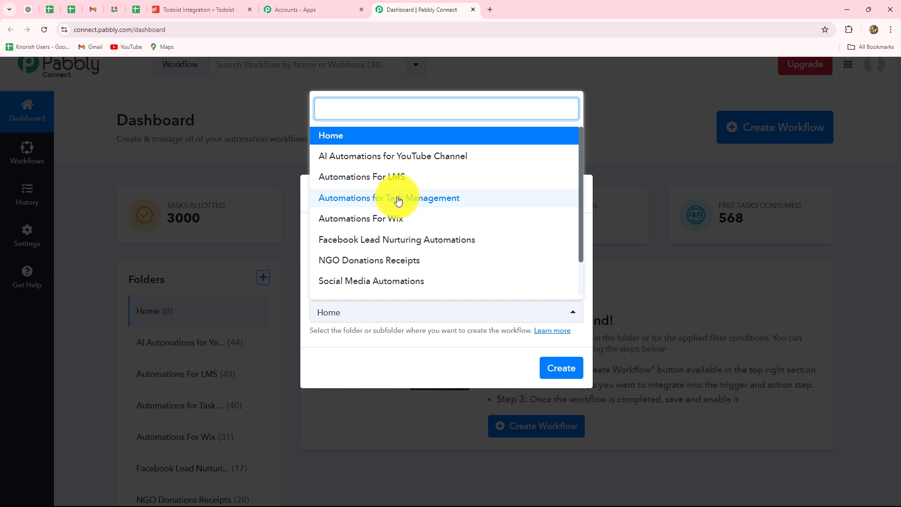
{"action": "left_click", "coordinate": [368, 200]}
{"action": "left_click", "coordinate": [562, 369]}
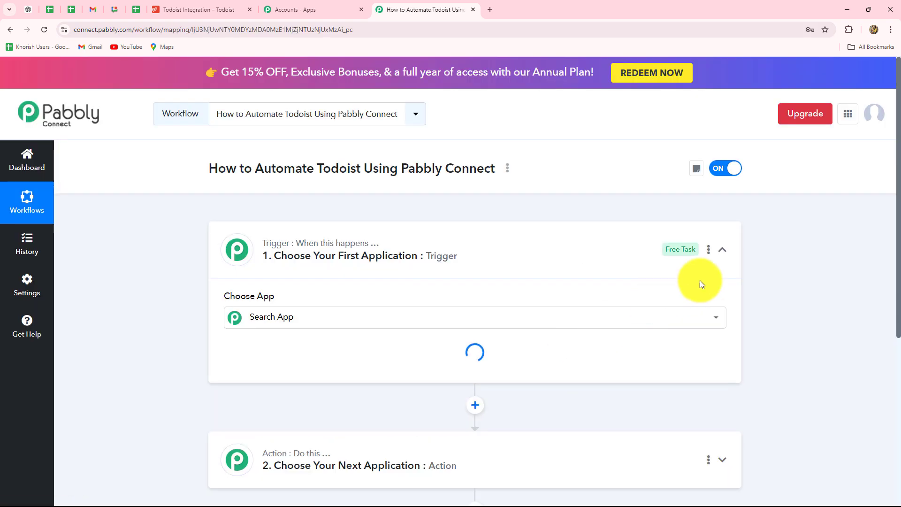
{"action": "left_click", "coordinate": [721, 247]}
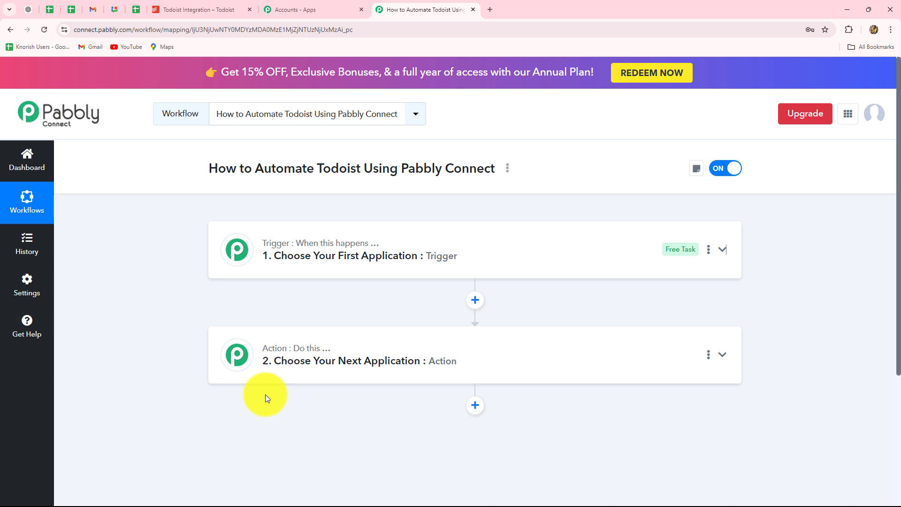
{"action": "left_click", "coordinate": [181, 9]}
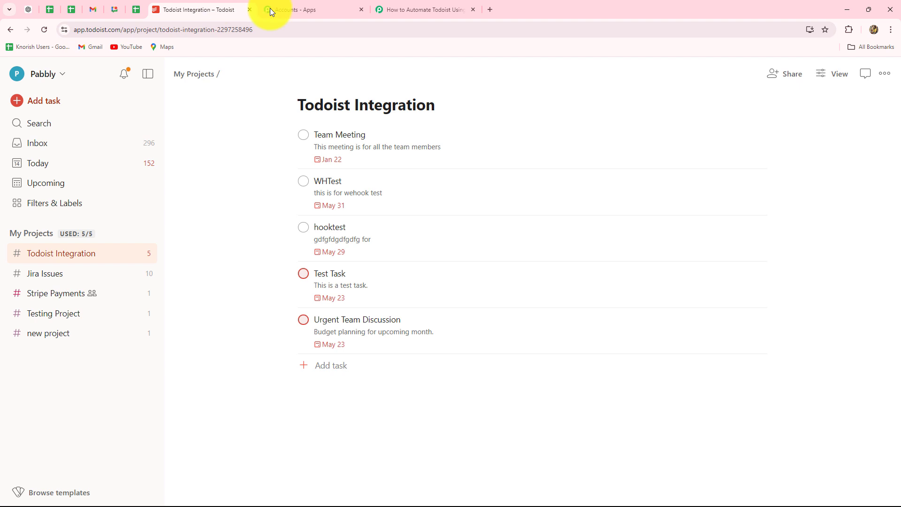
{"action": "left_click", "coordinate": [390, 7]}
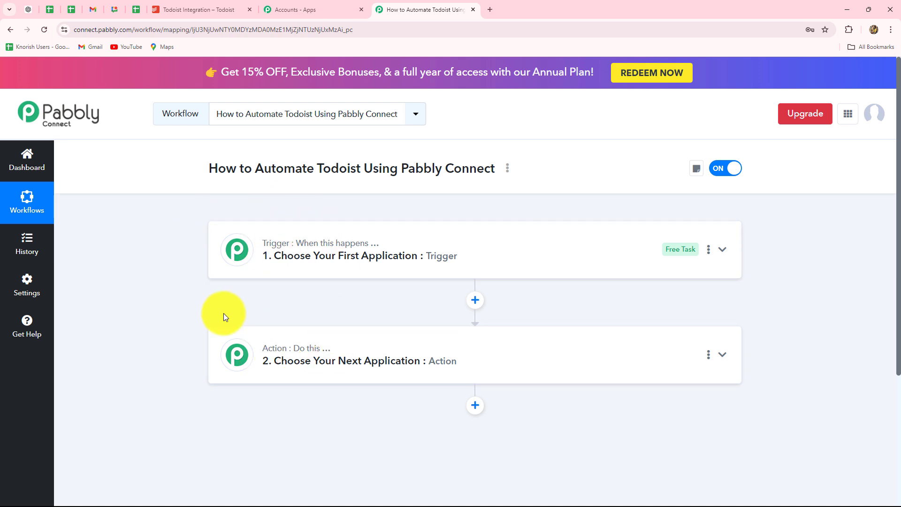
Step: Find Todoist and choose it as the workflow's trigger application
{"action": "left_click", "coordinate": [332, 245]}
{"action": "left_click", "coordinate": [274, 316]}
{"action": "key", "text": "Caps_Lock"}
{"action": "type", "text": "Tod"}
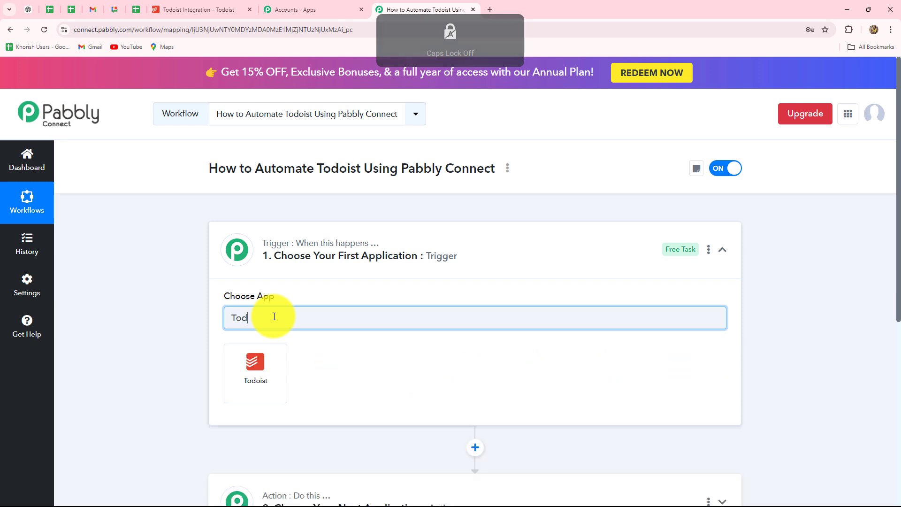
{"action": "left_click", "coordinate": [253, 366]}
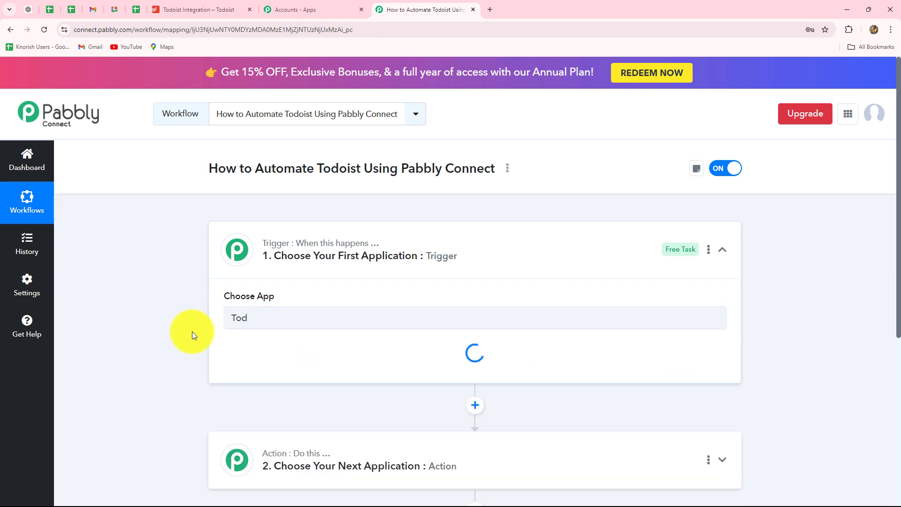
Step: Set the Todoist trigger event to Task Completed
{"action": "scroll", "coordinate": [192, 301], "scroll_direction": "down", "scroll_amount": 4}
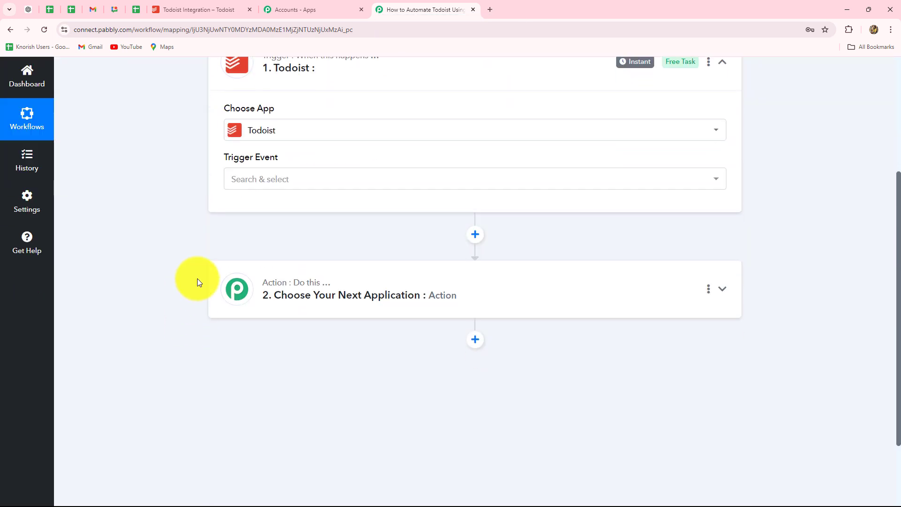
{"action": "left_click", "coordinate": [268, 180]}
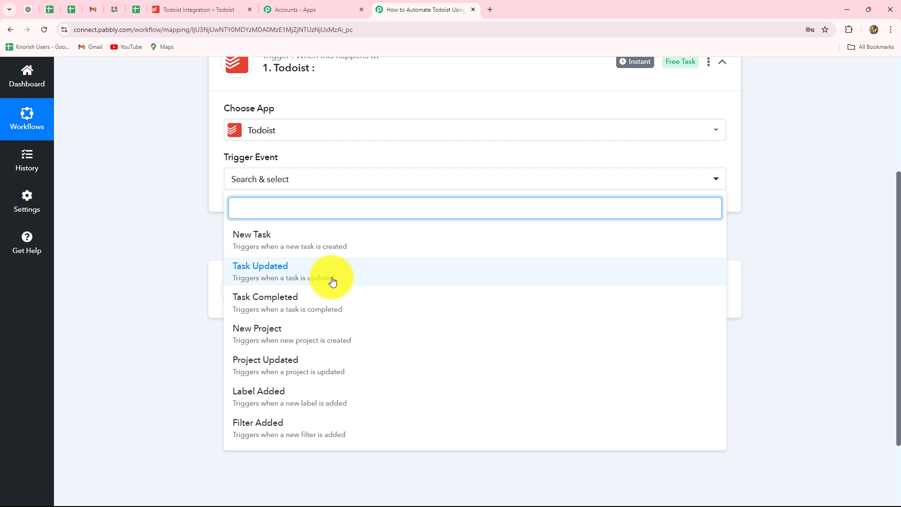
{"action": "scroll", "coordinate": [332, 281], "scroll_direction": "down", "scroll_amount": 2}
{"action": "scroll", "coordinate": [332, 281], "scroll_direction": "up", "scroll_amount": 3}
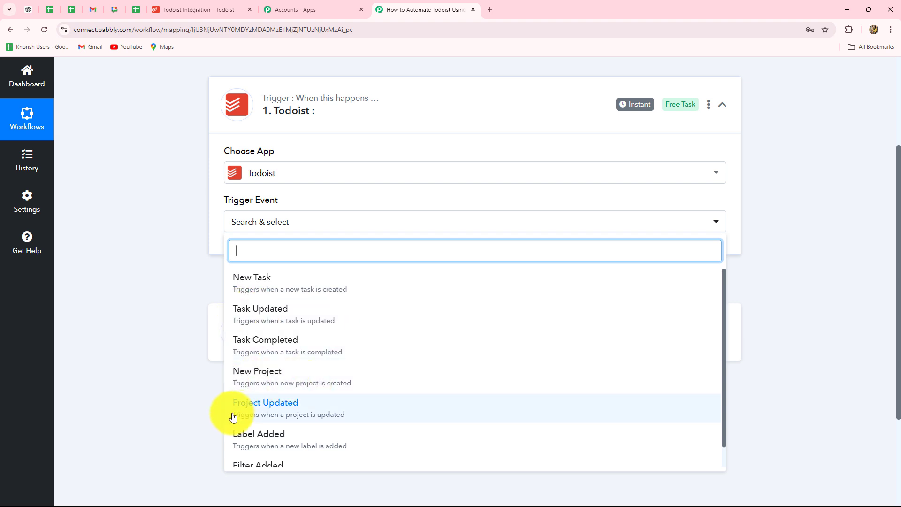
{"action": "scroll", "coordinate": [316, 403], "scroll_direction": "down", "scroll_amount": 1}
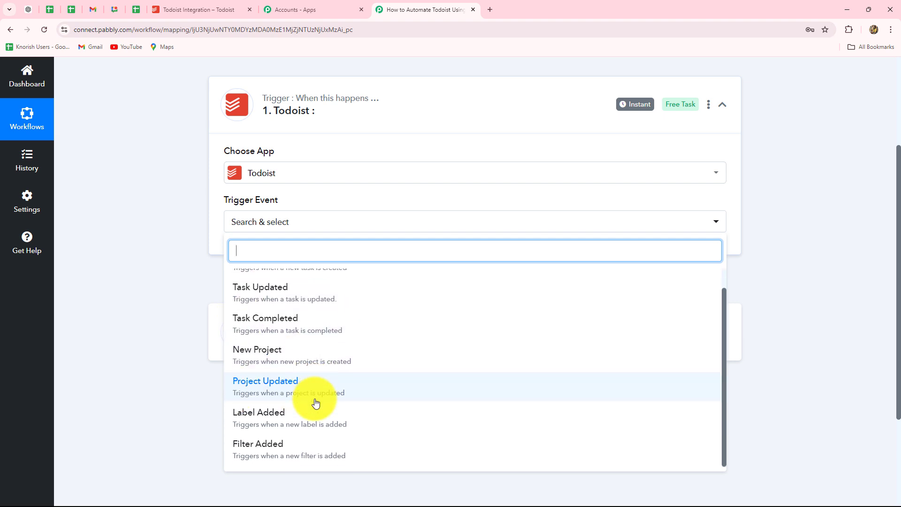
{"action": "scroll", "coordinate": [315, 403], "scroll_direction": "up", "scroll_amount": 1}
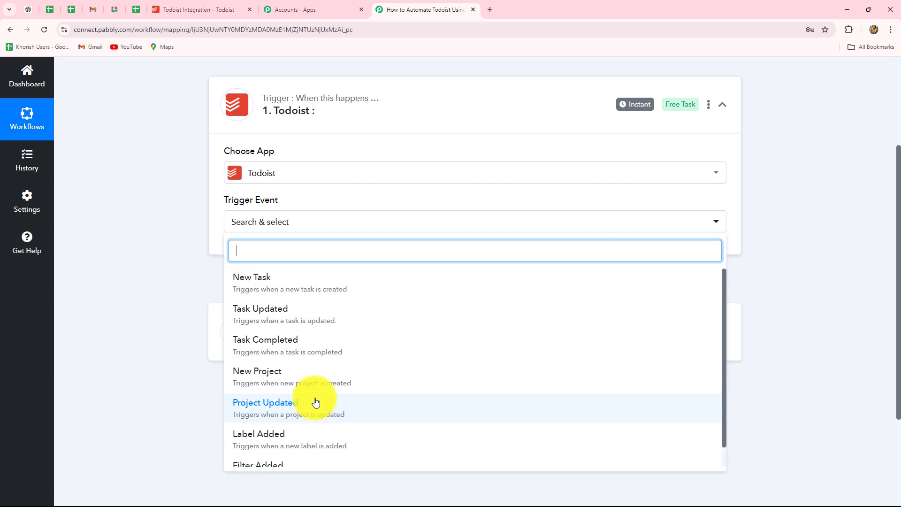
{"action": "left_click", "coordinate": [266, 350]}
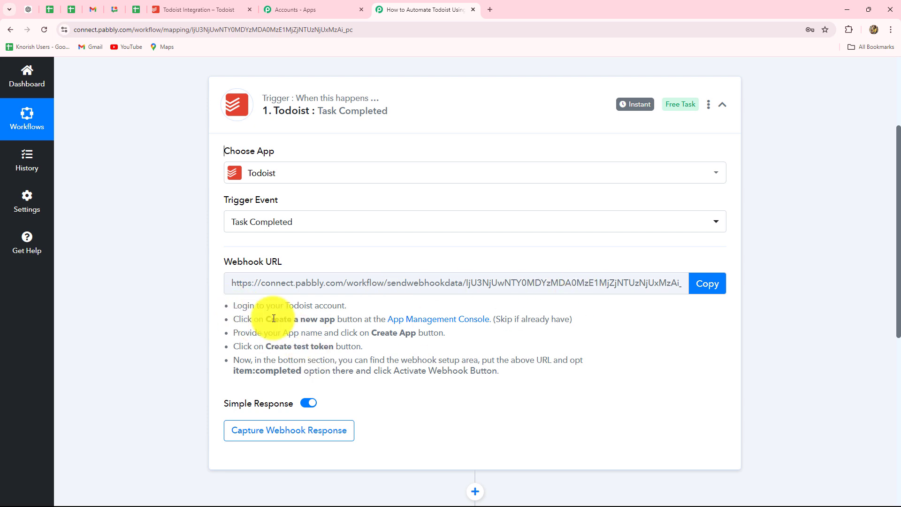
Step: Review the webhook setup instructions and copy the Todoist trigger's webhook URL
{"action": "left_click_drag", "start_coordinate": [233, 306], "coordinate": [556, 381]}
{"action": "left_click", "coordinate": [556, 381]}
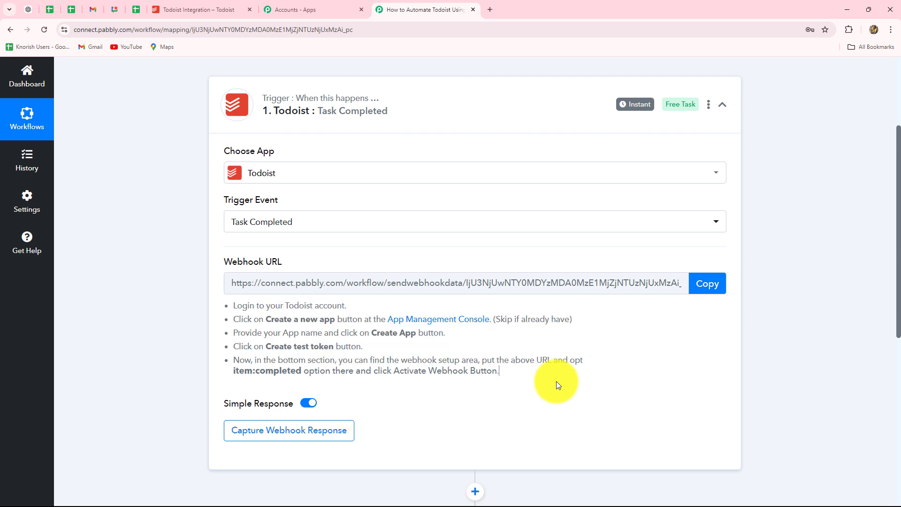
{"action": "left_click", "coordinate": [206, 10]}
{"action": "left_click", "coordinate": [392, 9]}
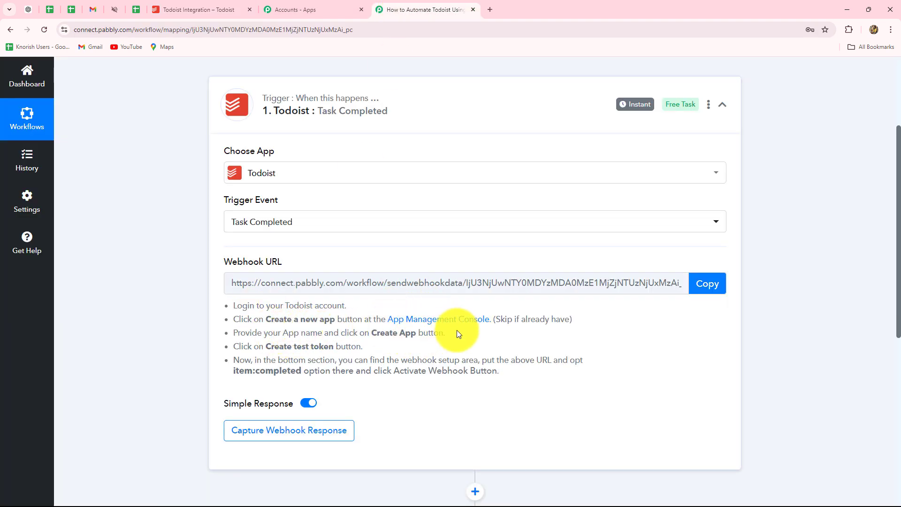
{"action": "left_click", "coordinate": [711, 283]}
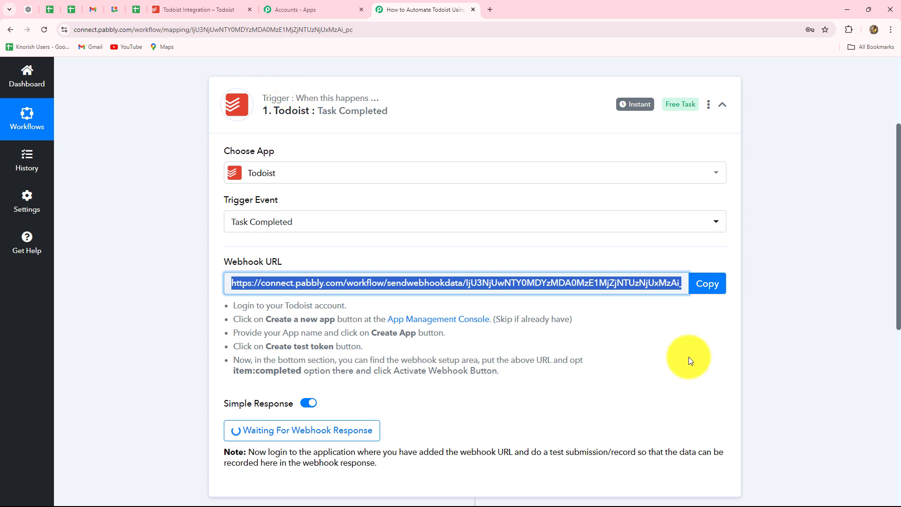
Step: Open Todoist's App Management Console, dismiss the translation prompt, and create a new app named "Task Completed"
{"action": "left_click", "coordinate": [468, 323]}
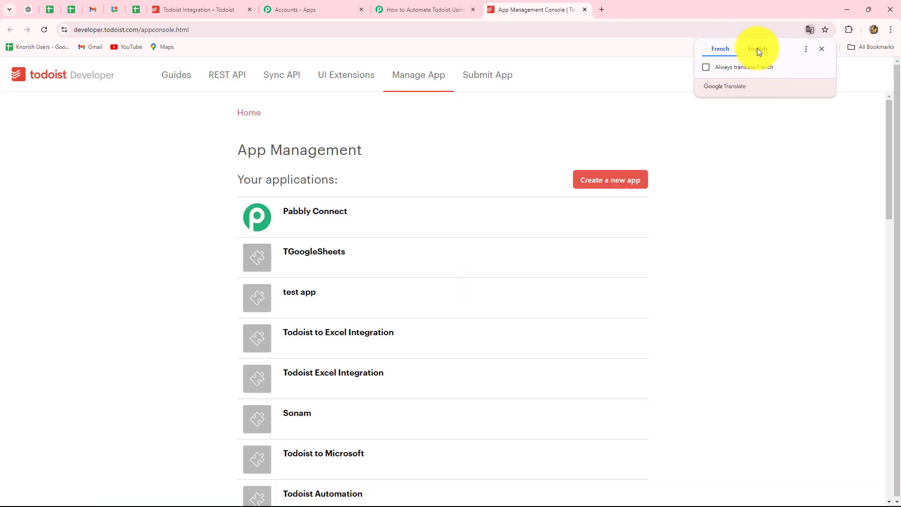
{"action": "left_click", "coordinate": [758, 50]}
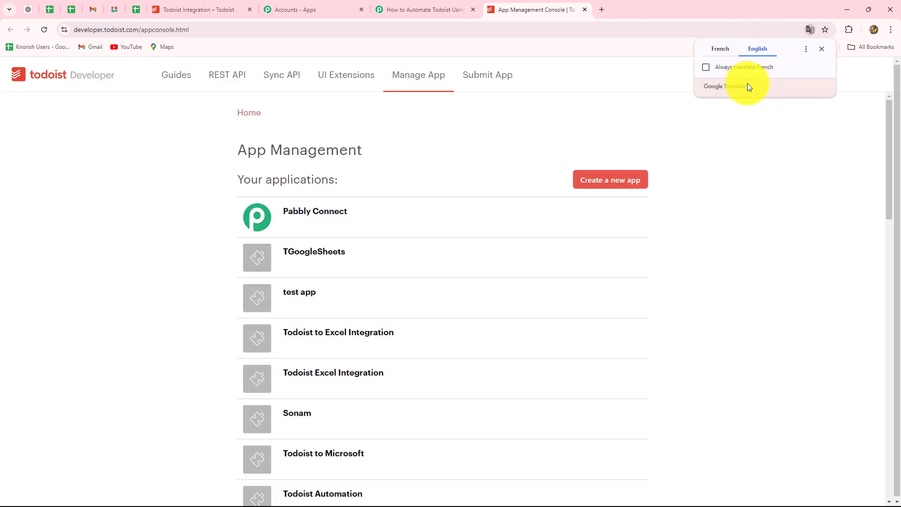
{"action": "left_click", "coordinate": [823, 49]}
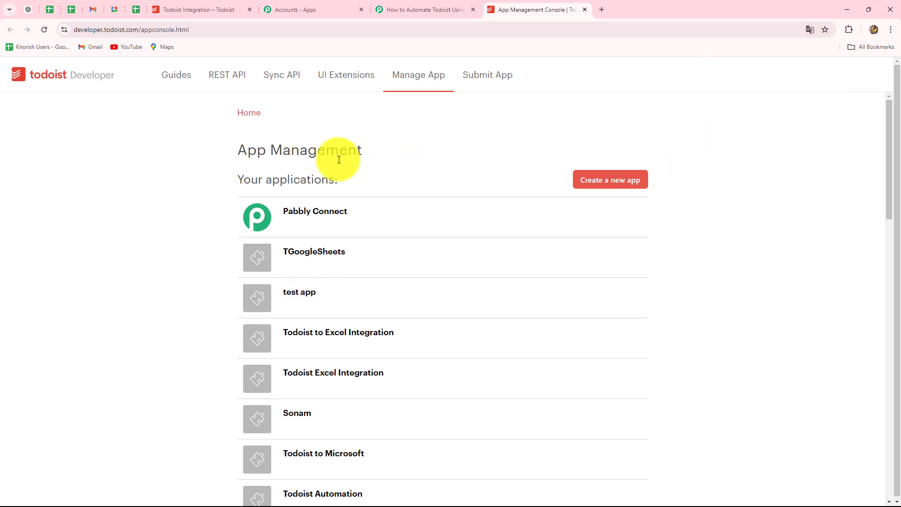
{"action": "left_click", "coordinate": [599, 183]}
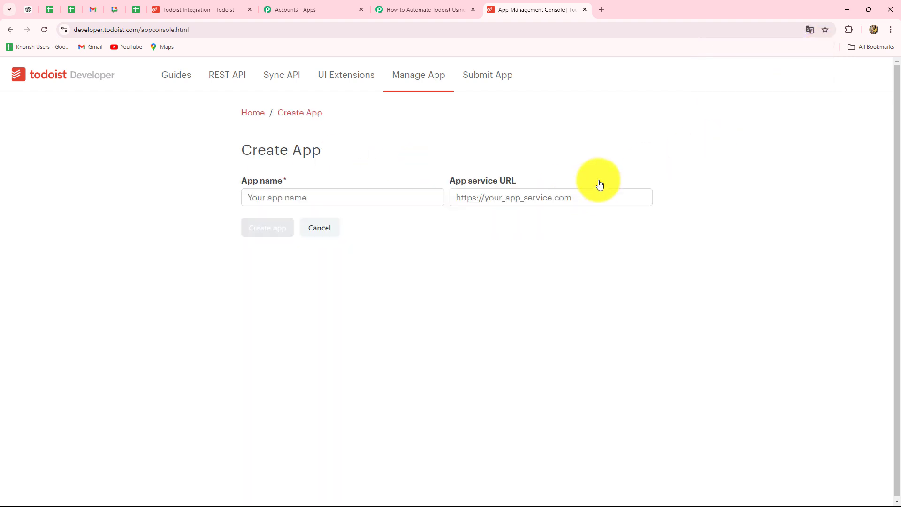
{"action": "left_click", "coordinate": [316, 197]}
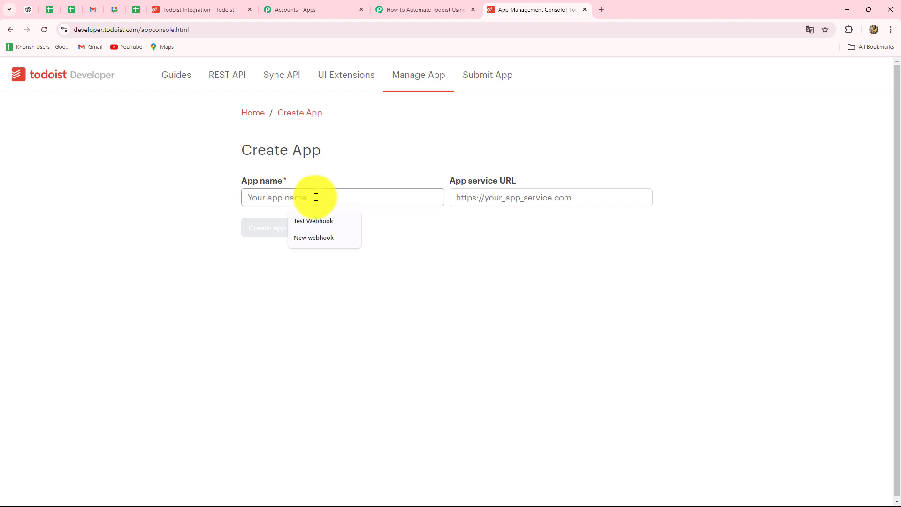
{"action": "key", "text": "ctrl+v"}
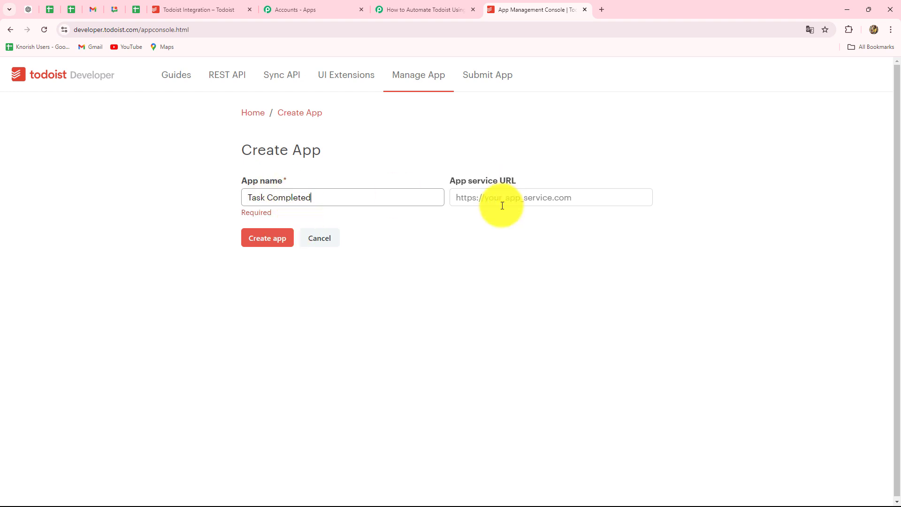
{"action": "left_click", "coordinate": [253, 240]}
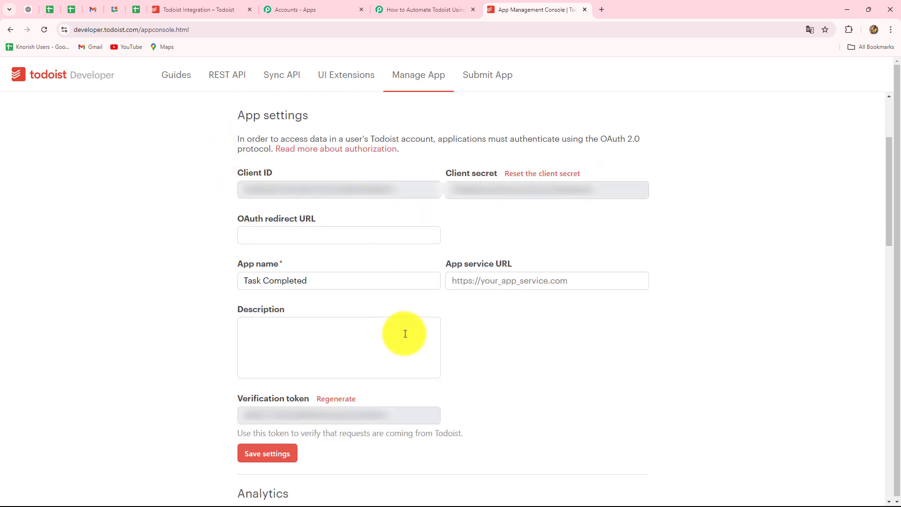
Step: Create a test token for the app and activate its webhook with the copied callback URL, watching the item:completed event
{"action": "scroll", "coordinate": [405, 334], "scroll_direction": "down", "scroll_amount": 10}
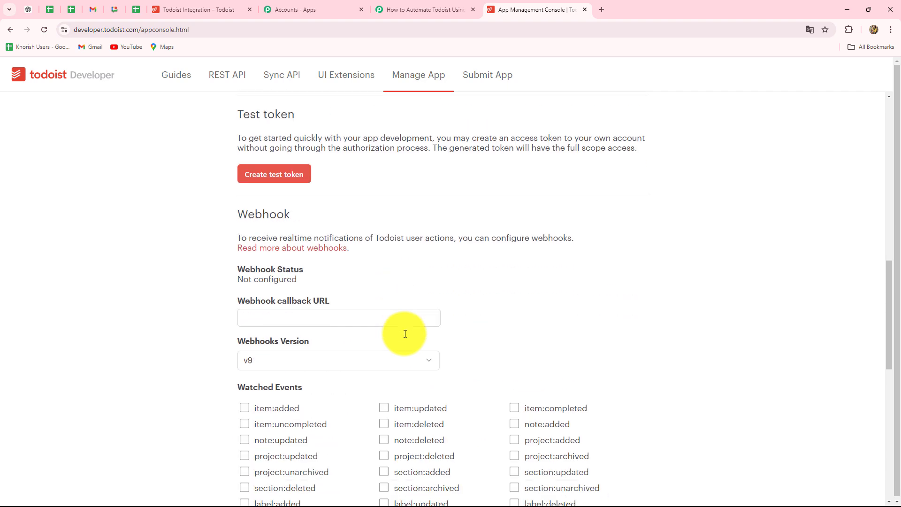
{"action": "left_click", "coordinate": [291, 176]}
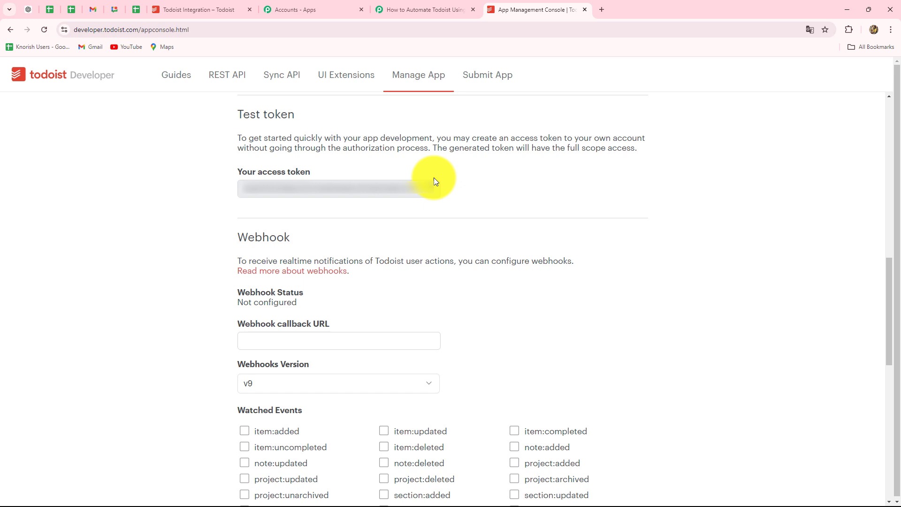
{"action": "scroll", "coordinate": [195, 227], "scroll_direction": "down", "scroll_amount": 4}
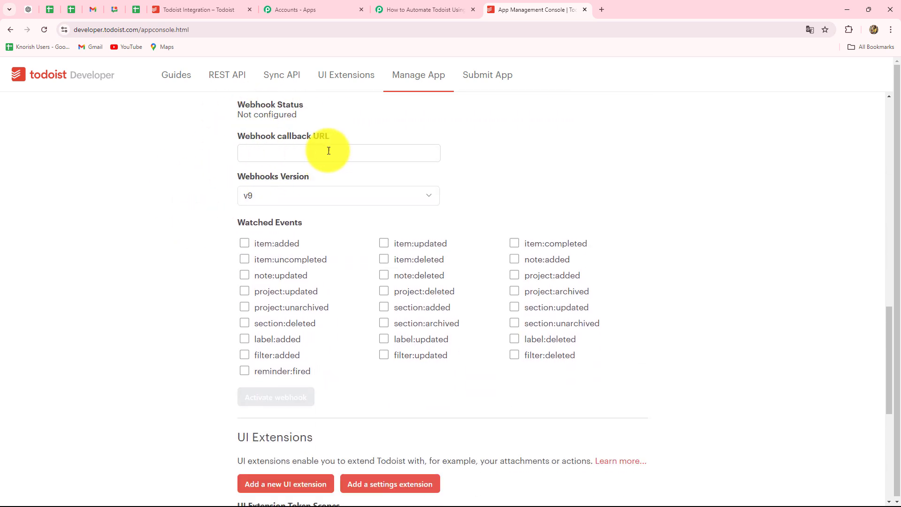
{"action": "left_click", "coordinate": [275, 157]}
{"action": "key", "text": "ctrl+v"}
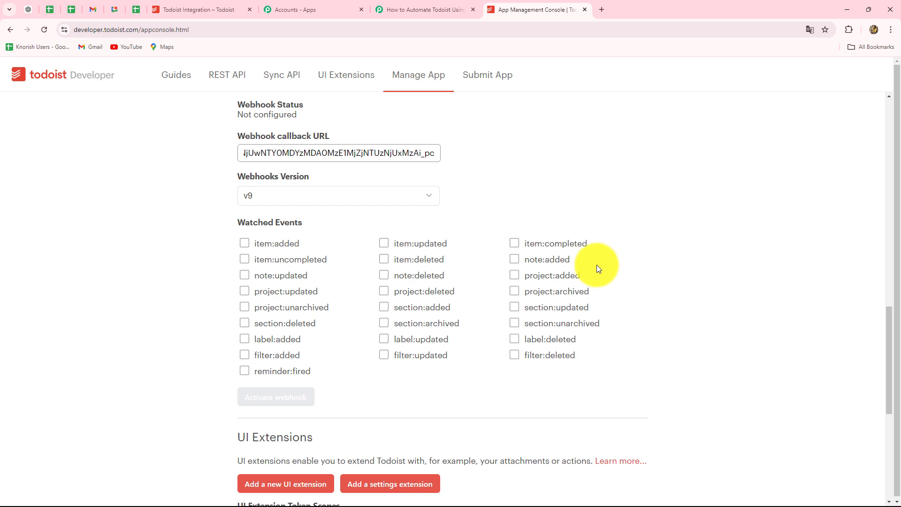
{"action": "left_click", "coordinate": [514, 245]}
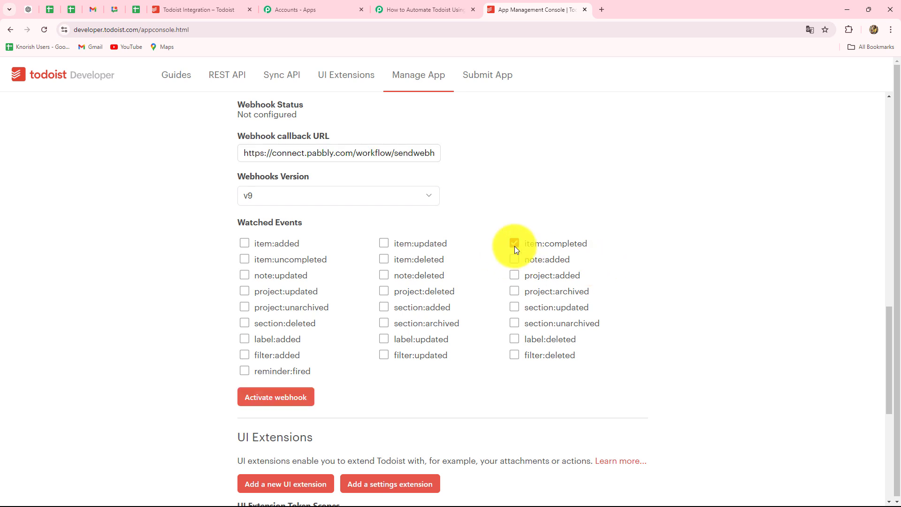
{"action": "left_click", "coordinate": [290, 401]}
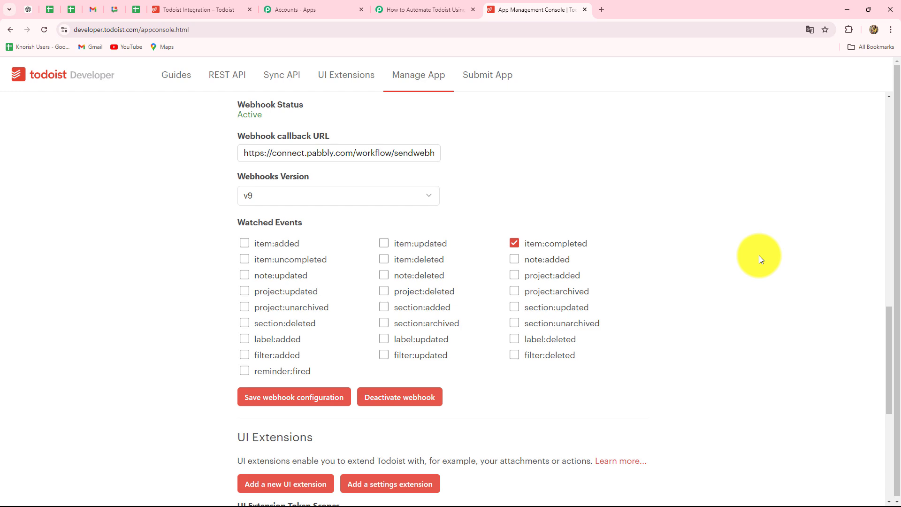
{"action": "scroll", "coordinate": [759, 255], "scroll_direction": "down", "scroll_amount": 3}
{"action": "scroll", "coordinate": [759, 255], "scroll_direction": "up", "scroll_amount": 2}
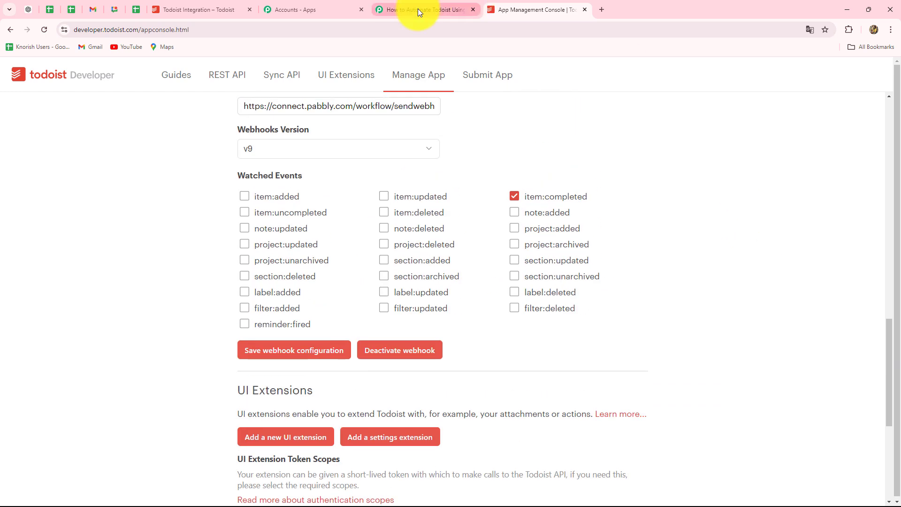
Step: Mark the "Team Meeting" task as complete in Todoist's Todoist Integration project to send a test webhook response
{"action": "left_click", "coordinate": [417, 8]}
{"action": "scroll", "coordinate": [711, 249], "scroll_direction": "down", "scroll_amount": 1}
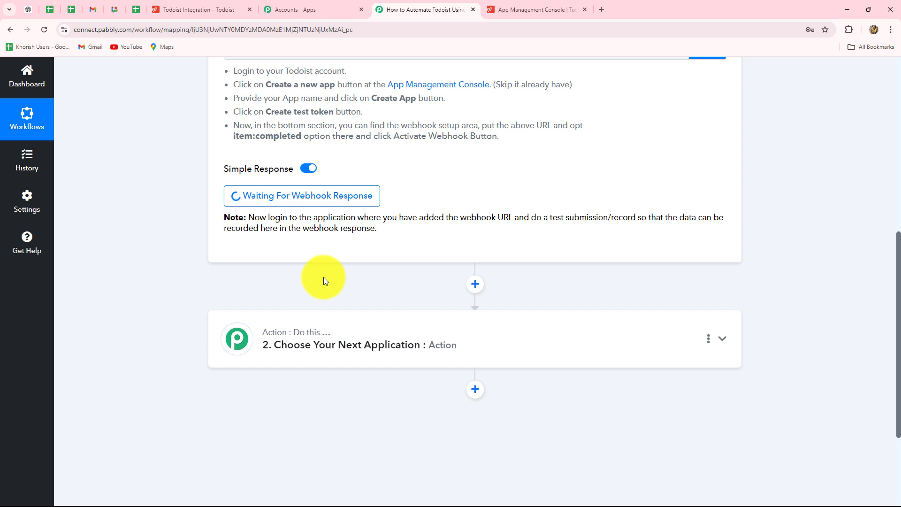
{"action": "left_click", "coordinate": [179, 7]}
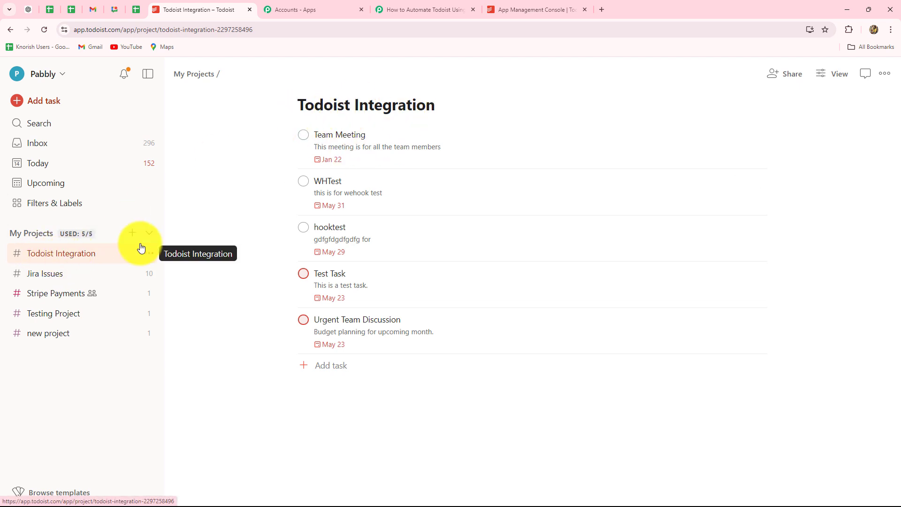
{"action": "left_click", "coordinate": [304, 135]}
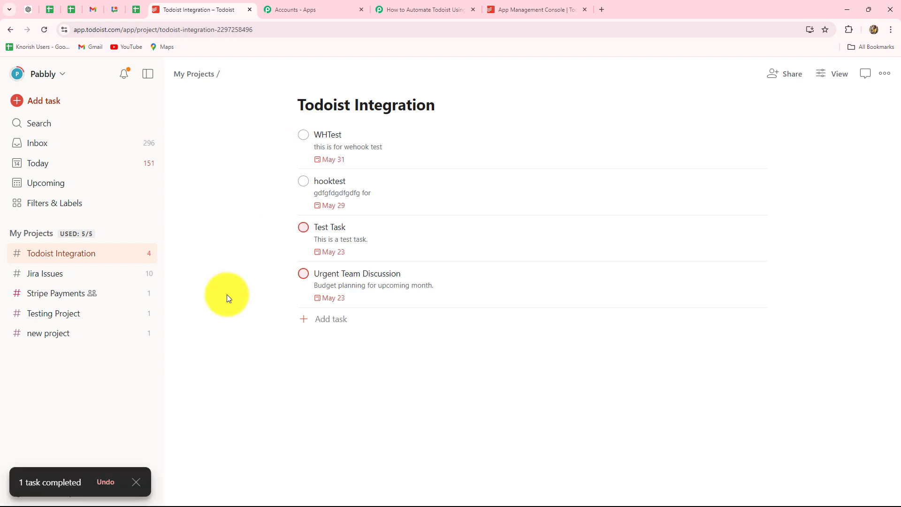
Step: Switch back to the Pabbly Connect workflow and examine the version, user and initiator fields of the captured webhook response
{"action": "left_click", "coordinate": [410, 13]}
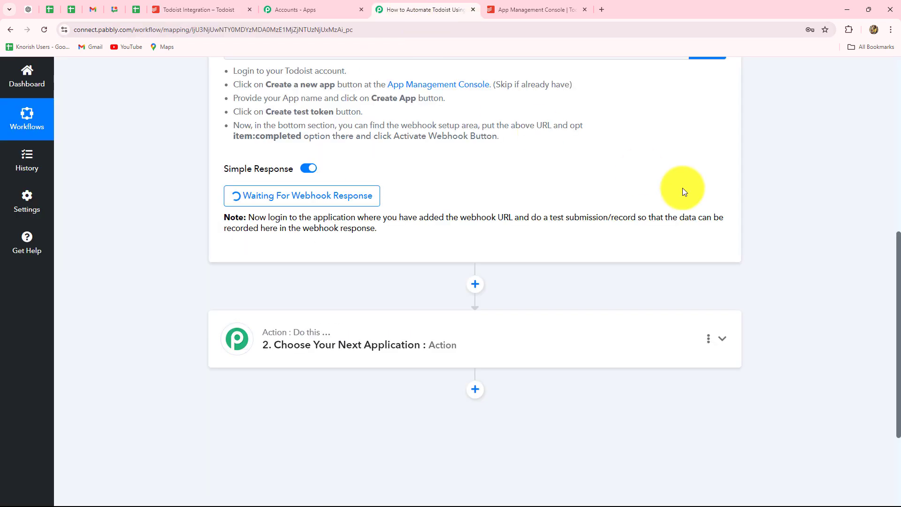
{"action": "scroll", "coordinate": [796, 201], "scroll_direction": "down", "scroll_amount": 1}
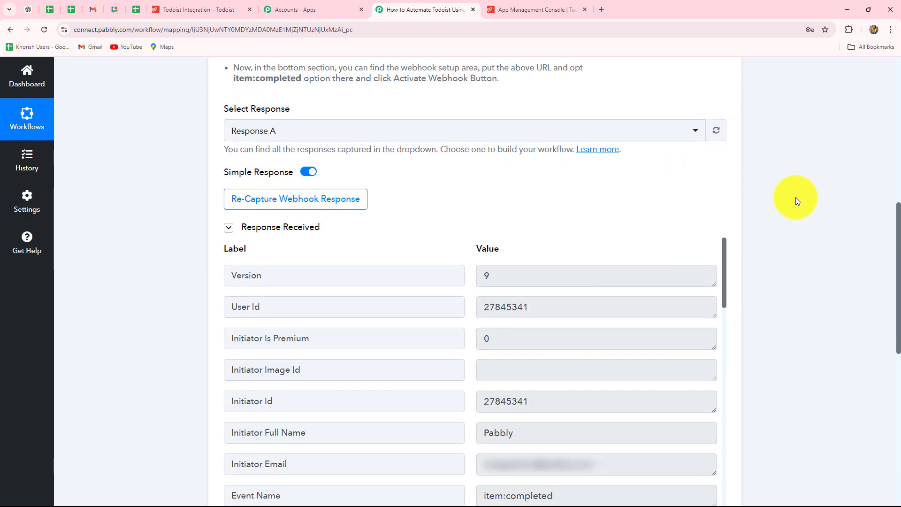
{"action": "scroll", "coordinate": [797, 200], "scroll_direction": "down", "scroll_amount": 3}
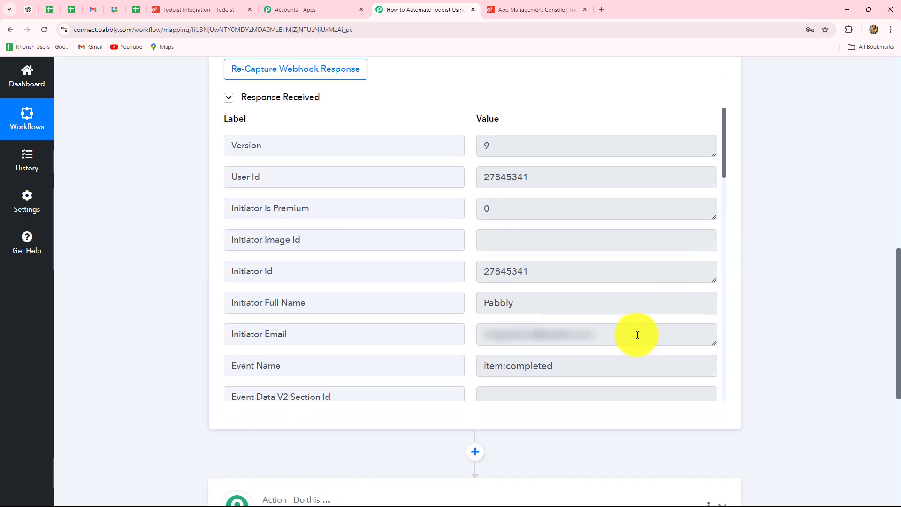
{"action": "scroll", "coordinate": [637, 334], "scroll_direction": "down", "scroll_amount": 4}
{"action": "scroll", "coordinate": [637, 336], "scroll_direction": "up", "scroll_amount": 4}
{"action": "left_click", "coordinate": [511, 145]}
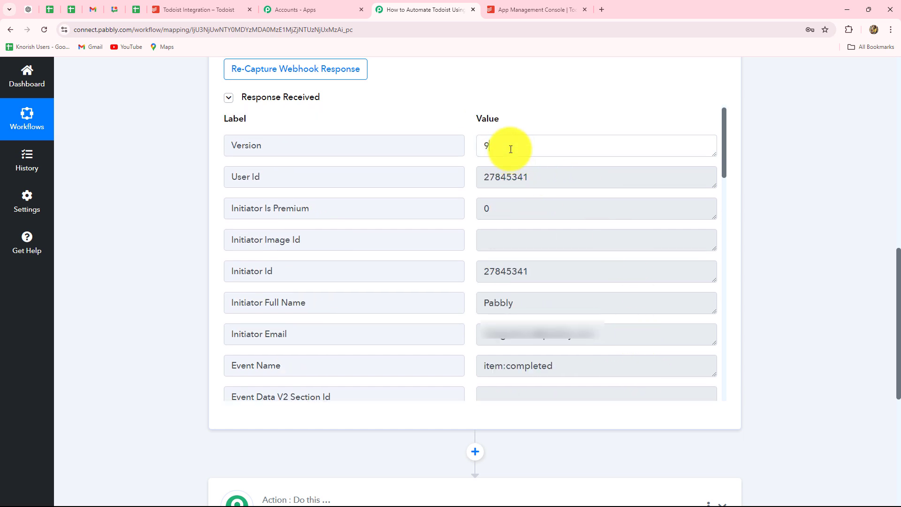
{"action": "double_click", "coordinate": [483, 146]}
{"action": "key", "text": "Tab"}
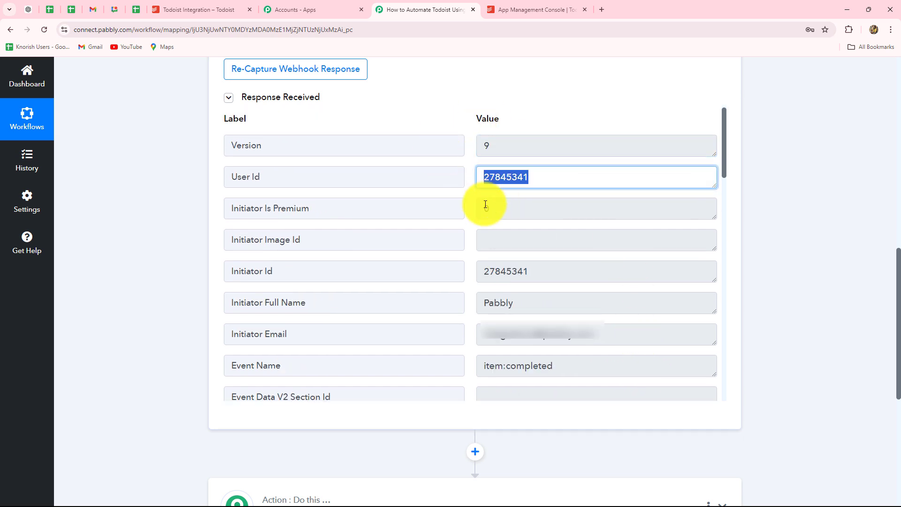
{"action": "scroll", "coordinate": [499, 217], "scroll_direction": "down", "scroll_amount": 3}
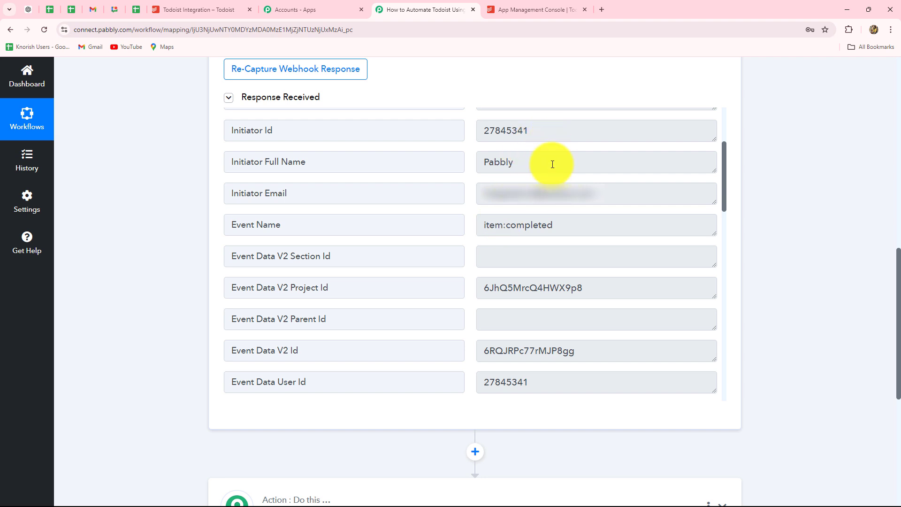
{"action": "double_click", "coordinate": [509, 130]}
Step: Examine the response's event data, including due date, description, content and completion time, and collapse the Todoist trigger step
{"action": "scroll", "coordinate": [612, 191], "scroll_direction": "down", "scroll_amount": 4}
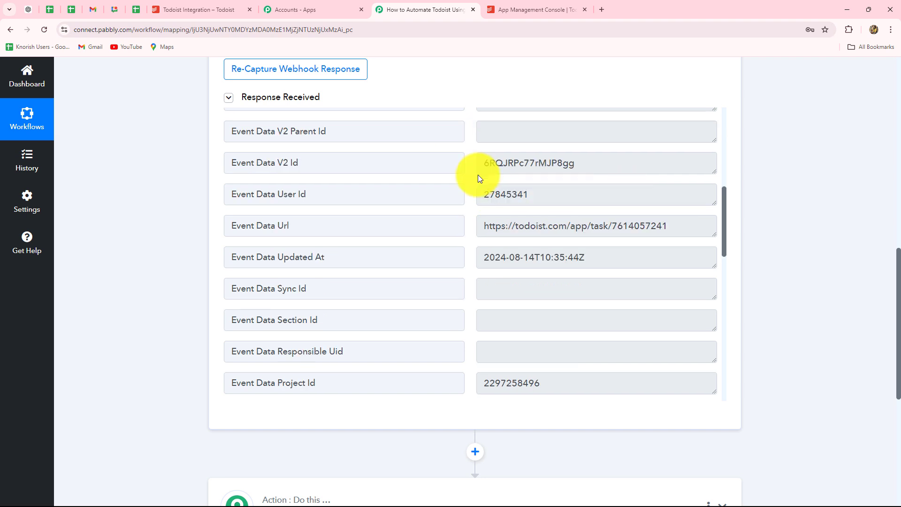
{"action": "scroll", "coordinate": [539, 244], "scroll_direction": "down", "scroll_amount": 5}
{"action": "scroll", "coordinate": [539, 244], "scroll_direction": "down", "scroll_amount": 6}
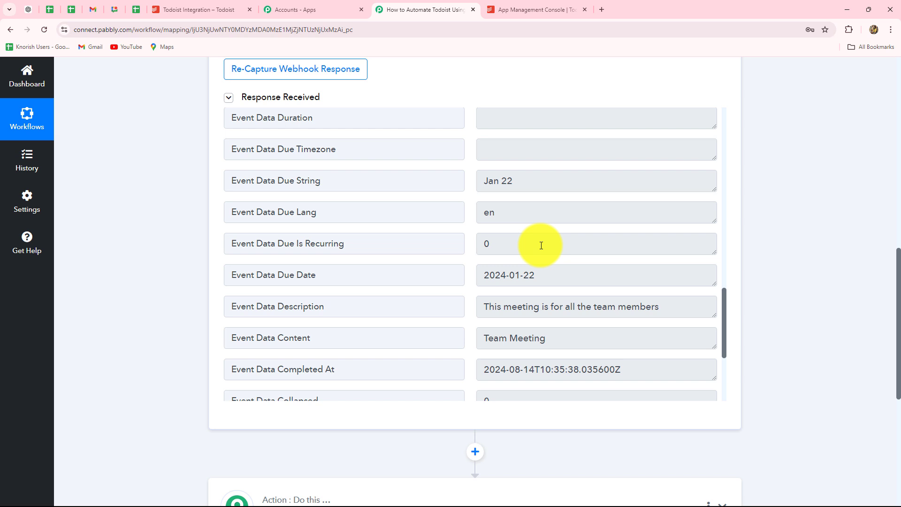
{"action": "left_click_drag", "start_coordinate": [479, 212], "coordinate": [419, 241]}
{"action": "triple_click", "coordinate": [519, 181]}
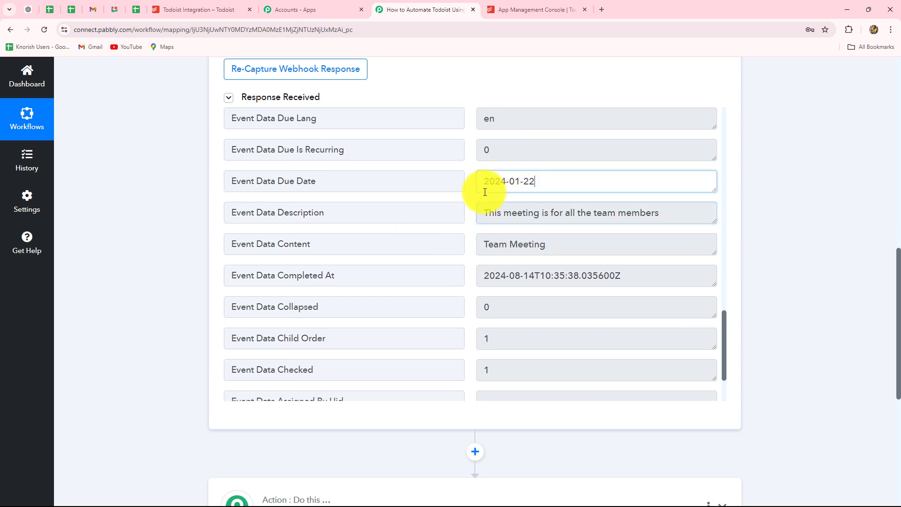
{"action": "scroll", "coordinate": [553, 282], "scroll_direction": "down", "scroll_amount": 2}
{"action": "scroll", "coordinate": [553, 283], "scroll_direction": "down", "scroll_amount": 1}
{"action": "scroll", "coordinate": [553, 314], "scroll_direction": "up", "scroll_amount": 4}
{"action": "scroll", "coordinate": [550, 317], "scroll_direction": "down", "scroll_amount": 4}
{"action": "scroll", "coordinate": [880, 321], "scroll_direction": "up", "scroll_amount": 10}
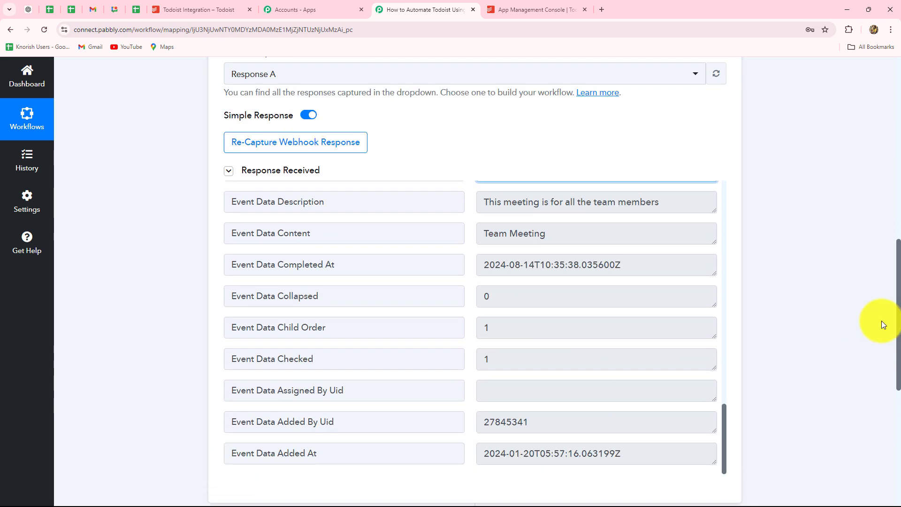
{"action": "left_click", "coordinate": [722, 151]}
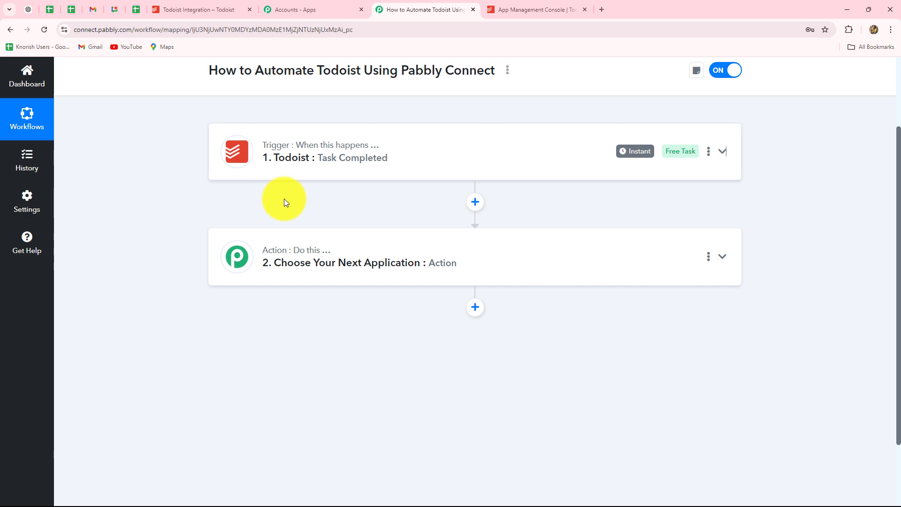
Step: Reopen the Todoist trigger step to review its app, event and webhook setup, and collapse it again
{"action": "left_click", "coordinate": [332, 161]}
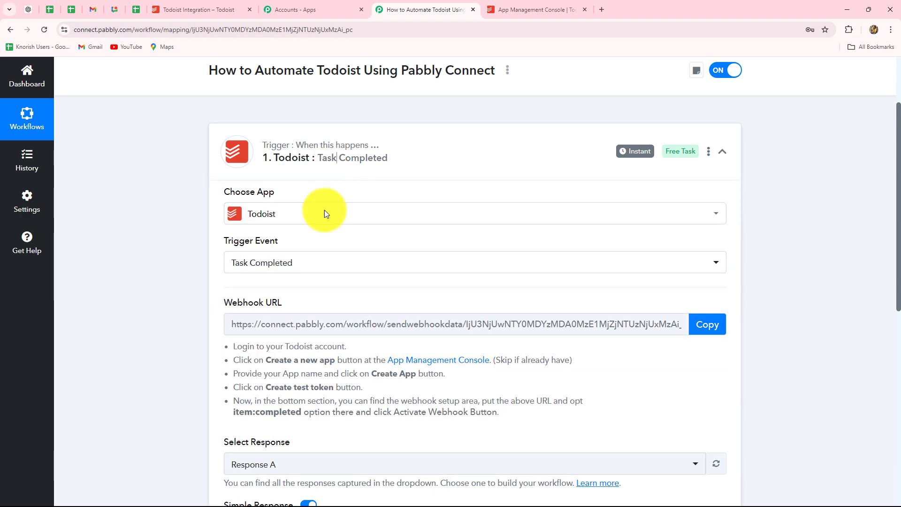
{"action": "scroll", "coordinate": [211, 342], "scroll_direction": "up", "scroll_amount": 3}
{"action": "scroll", "coordinate": [286, 404], "scroll_direction": "down", "scroll_amount": 3}
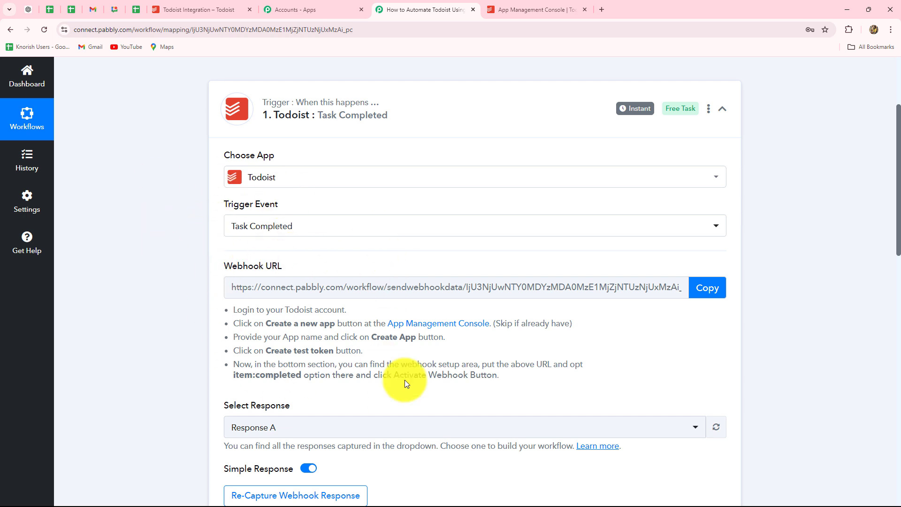
{"action": "left_click", "coordinate": [723, 108]}
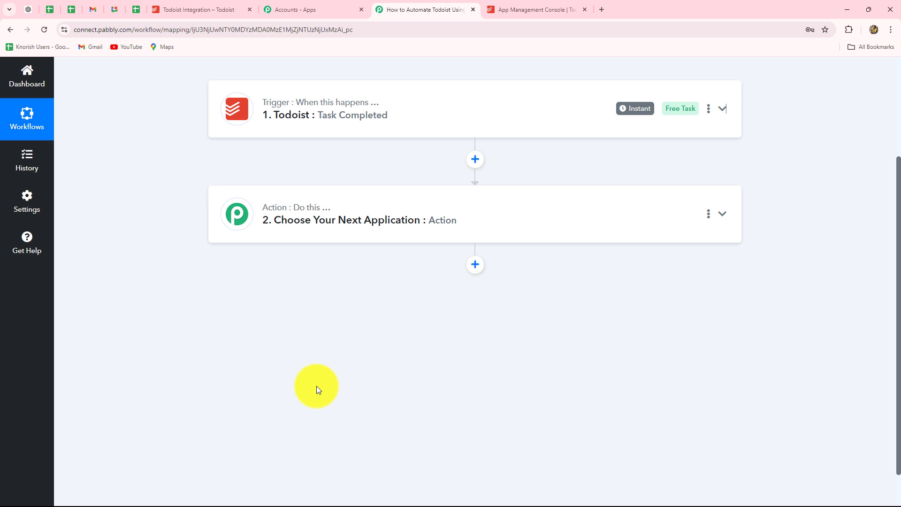
{"action": "scroll", "coordinate": [317, 389], "scroll_direction": "up", "scroll_amount": 2}
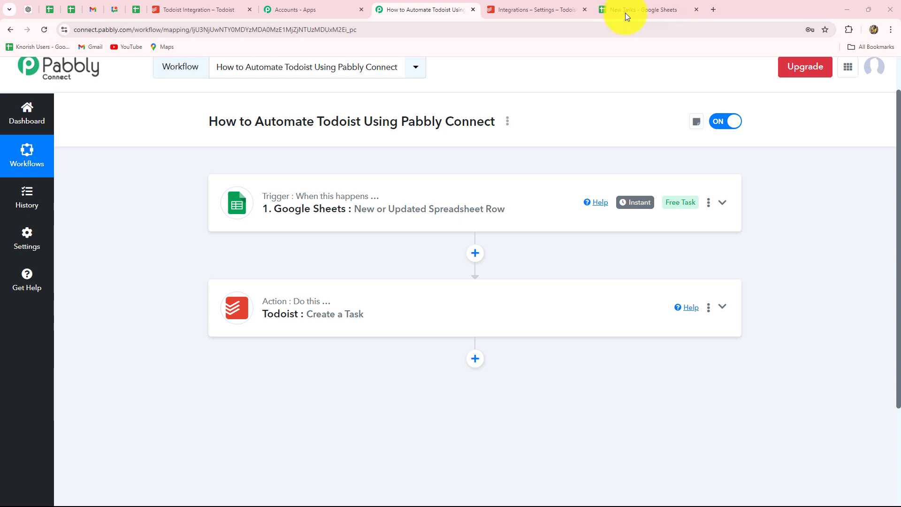
Step: Switch to the New Tasks spreadsheet in Google Sheets and set its zoom to 150%
{"action": "mouse_move", "coordinate": [627, 12]}
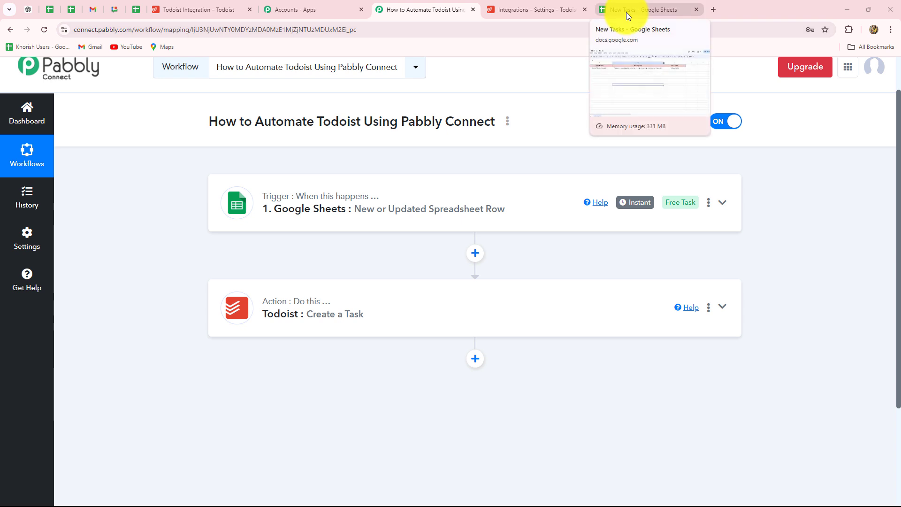
{"action": "left_click", "coordinate": [626, 12]}
{"action": "left_click", "coordinate": [141, 107]}
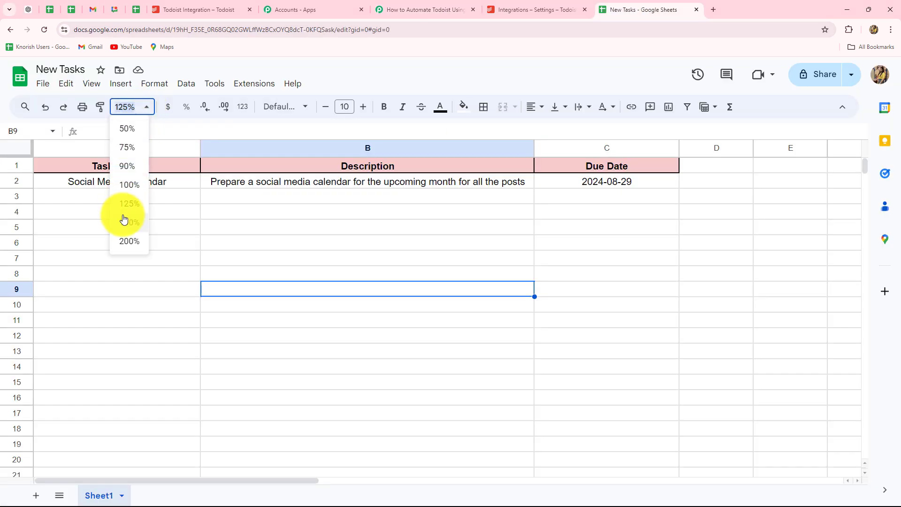
{"action": "left_click", "coordinate": [125, 217]}
{"action": "left_click", "coordinate": [221, 224]}
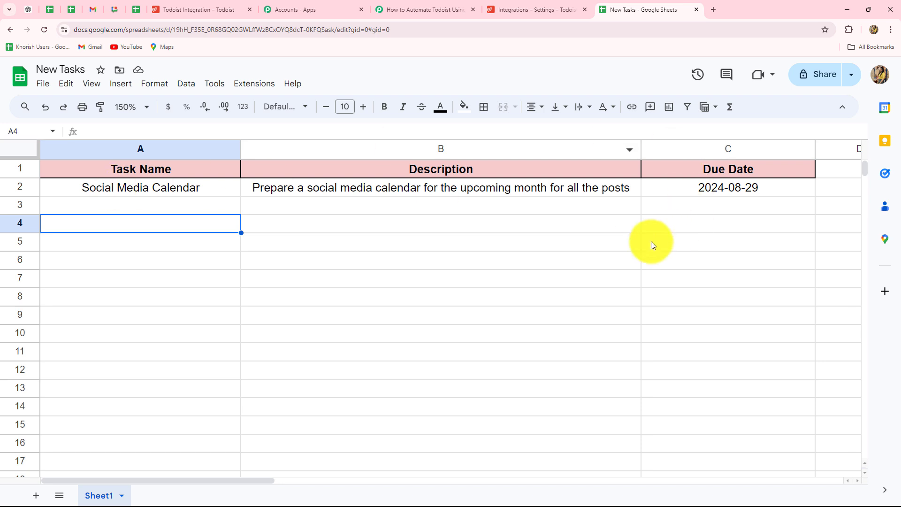
Step: Close the Todoist integrations settings page and switch to the Todoist Integration project's task list
{"action": "left_click", "coordinate": [505, 13]}
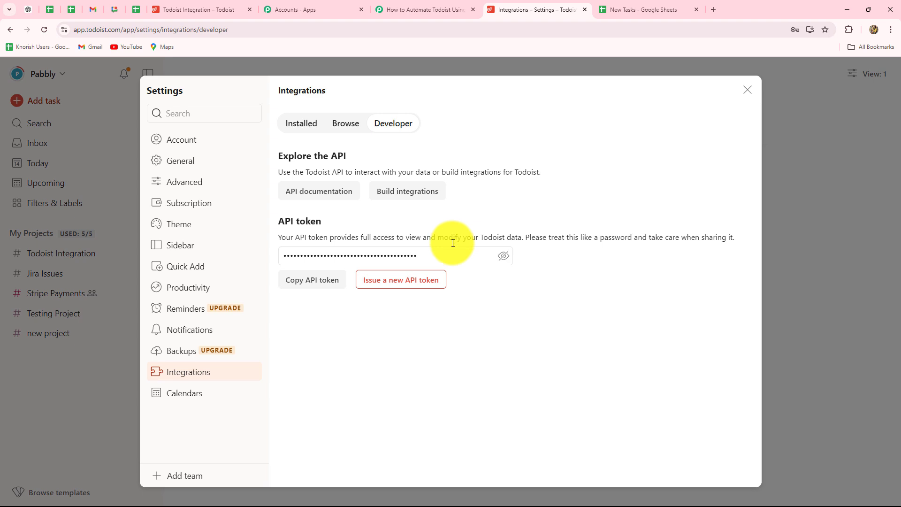
{"action": "key", "text": "ctrl+w"}
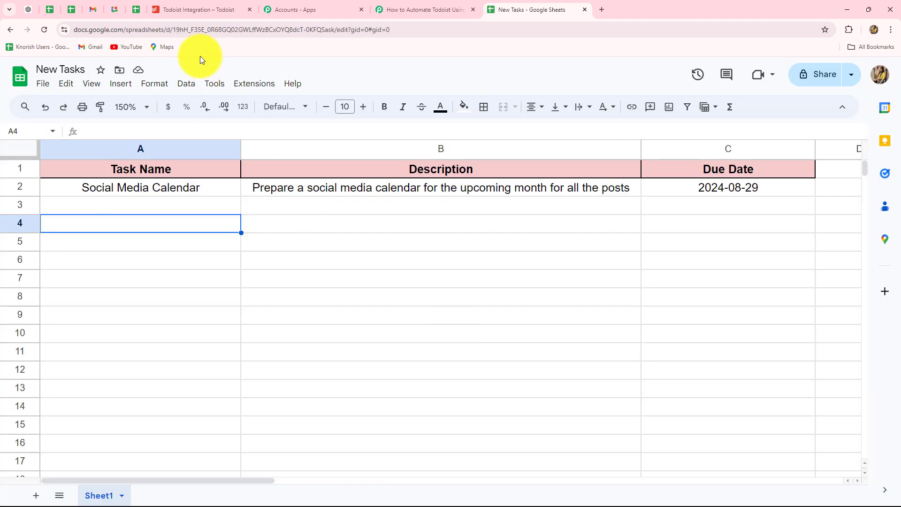
{"action": "left_click", "coordinate": [200, 10]}
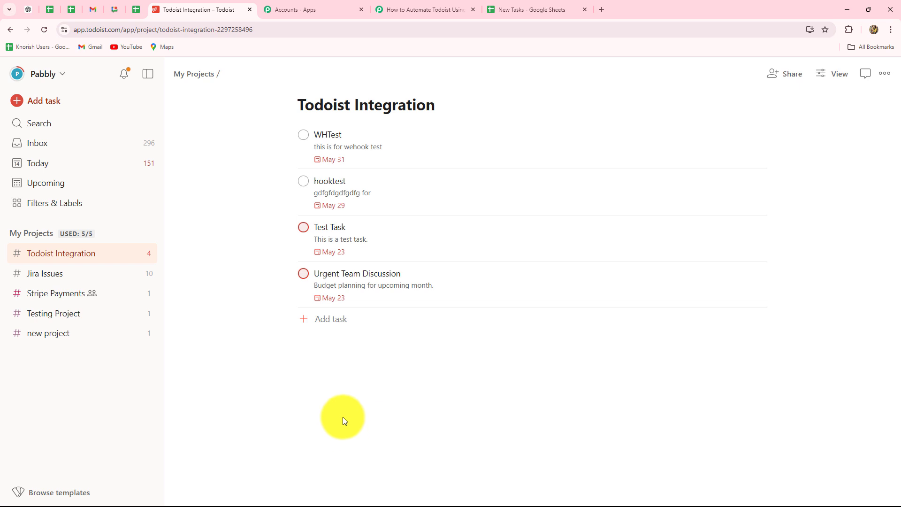
Step: Switch to the Pabbly Connect workflow and compare the Google Sheets trigger's captured response with the row in the New Tasks spreadsheet
{"action": "left_click", "coordinate": [404, 11]}
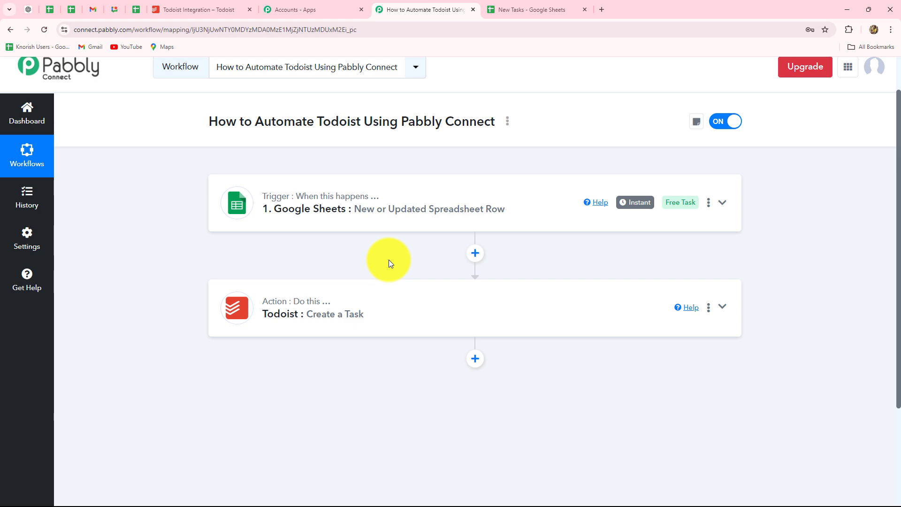
{"action": "left_click", "coordinate": [387, 215]}
{"action": "scroll", "coordinate": [229, 309], "scroll_direction": "down", "scroll_amount": 4}
{"action": "scroll", "coordinate": [847, 277], "scroll_direction": "down", "scroll_amount": 8}
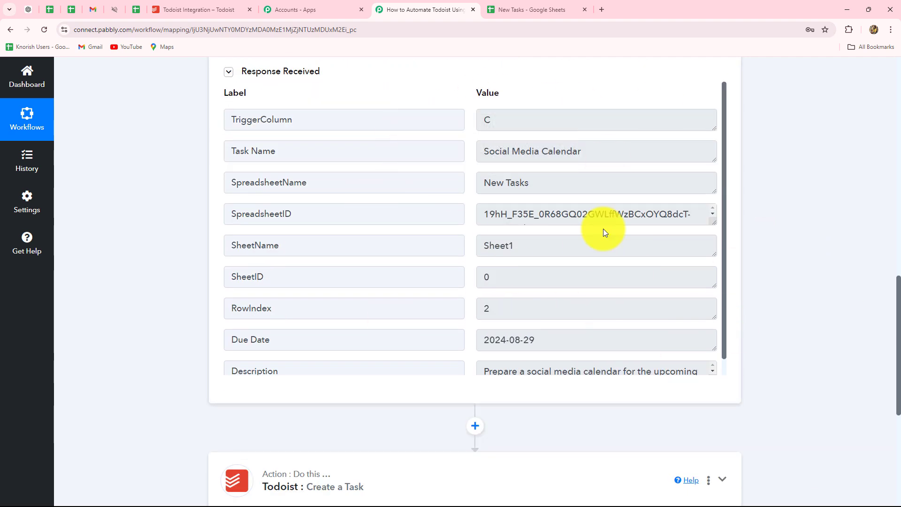
{"action": "left_click", "coordinate": [511, 8]}
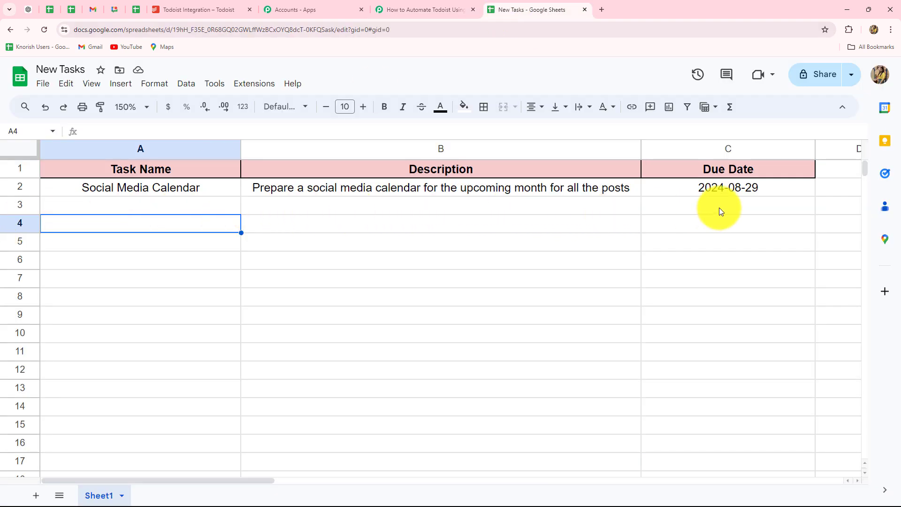
{"action": "left_click", "coordinate": [415, 9]}
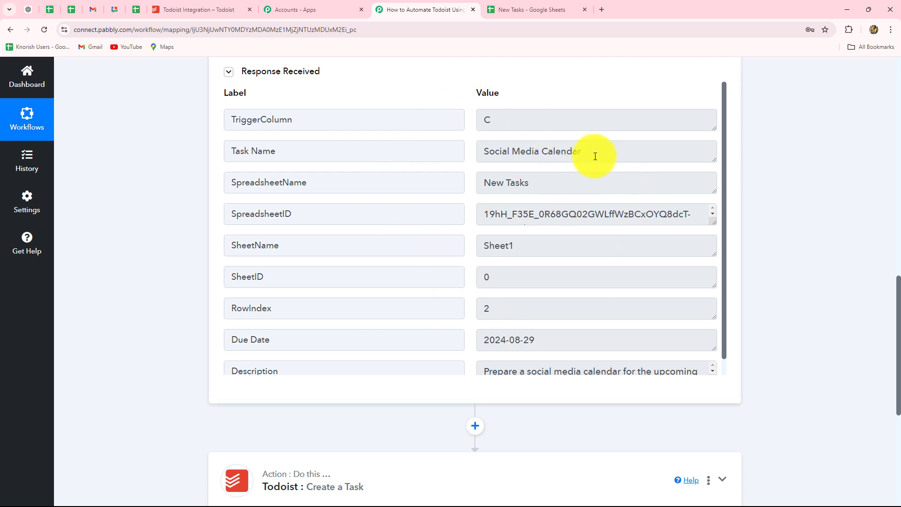
Step: Examine the task name, spreadsheet name, due date and description values in the captured Google Sheets response
{"action": "left_click_drag", "start_coordinate": [595, 157], "coordinate": [445, 175]}
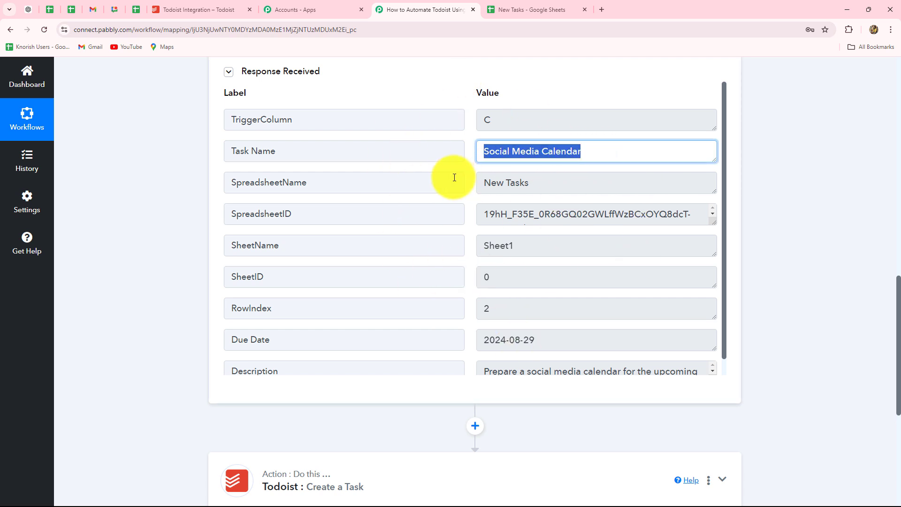
{"action": "left_click", "coordinate": [547, 186]}
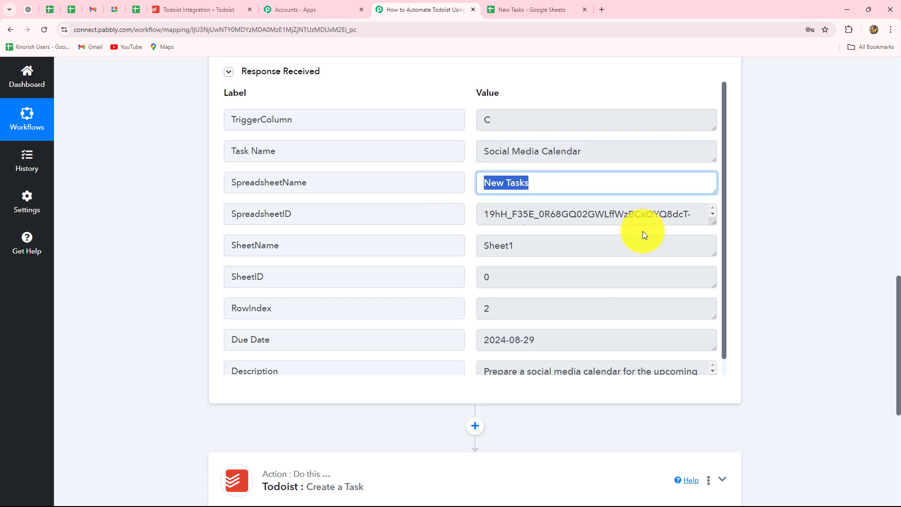
{"action": "scroll", "coordinate": [643, 231], "scroll_direction": "down", "scroll_amount": 1}
{"action": "left_click_drag", "start_coordinate": [547, 318], "coordinate": [456, 328]}
{"action": "left_click_drag", "start_coordinate": [689, 352], "coordinate": [424, 376]}
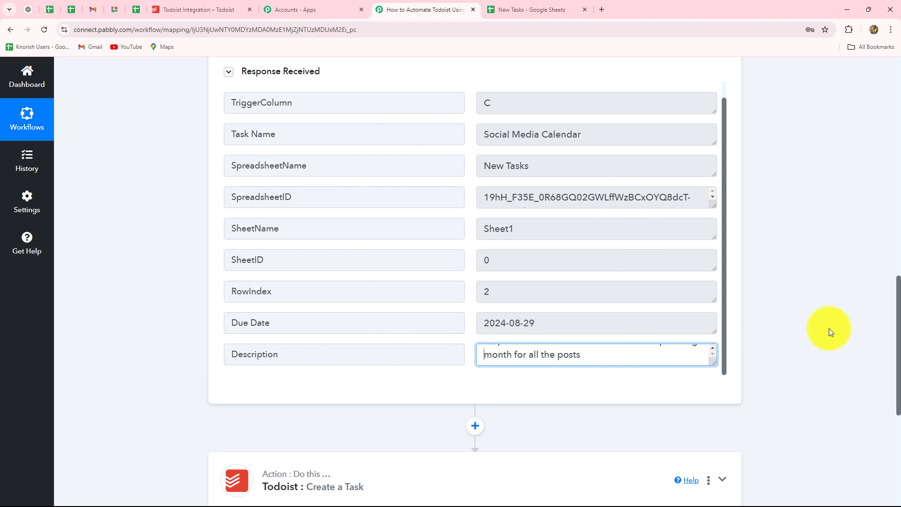
Step: Open the Todoist action step and review its available action events, keeping Create a Task selected
{"action": "scroll", "coordinate": [829, 328], "scroll_direction": "down", "scroll_amount": 6}
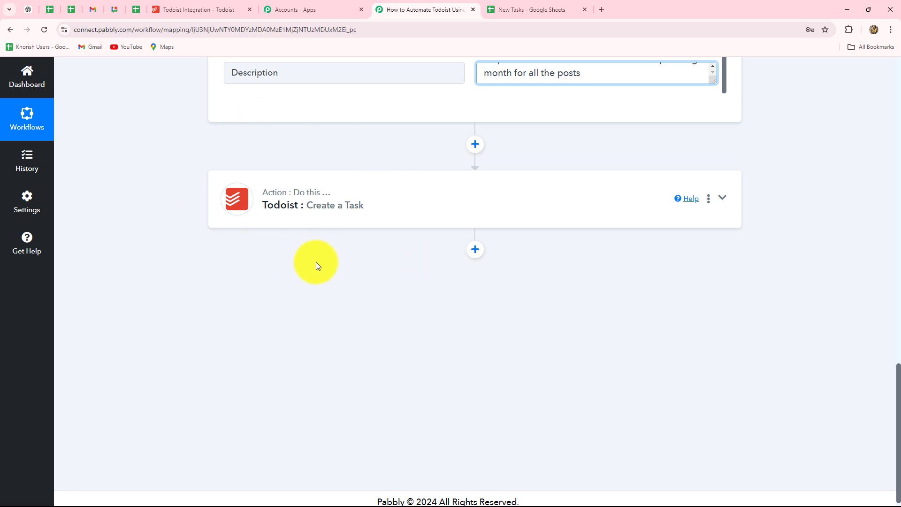
{"action": "left_click", "coordinate": [372, 207]}
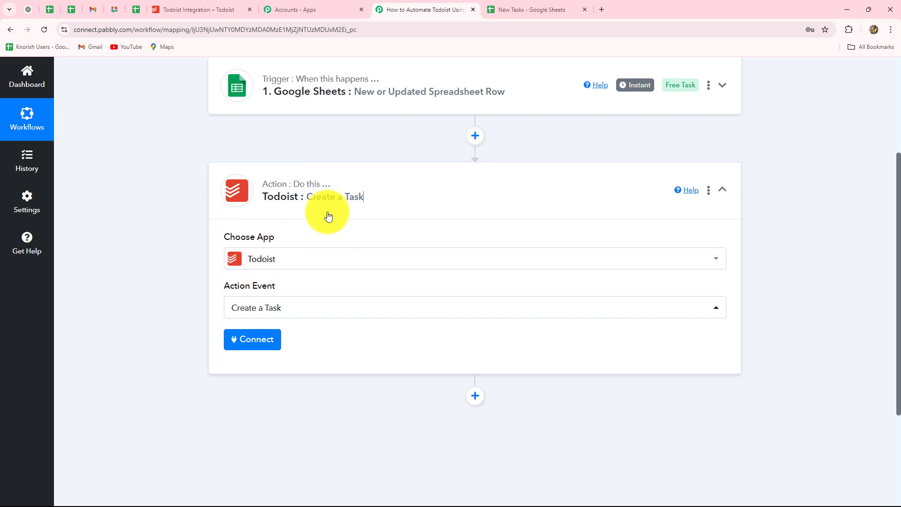
{"action": "left_click", "coordinate": [289, 313]}
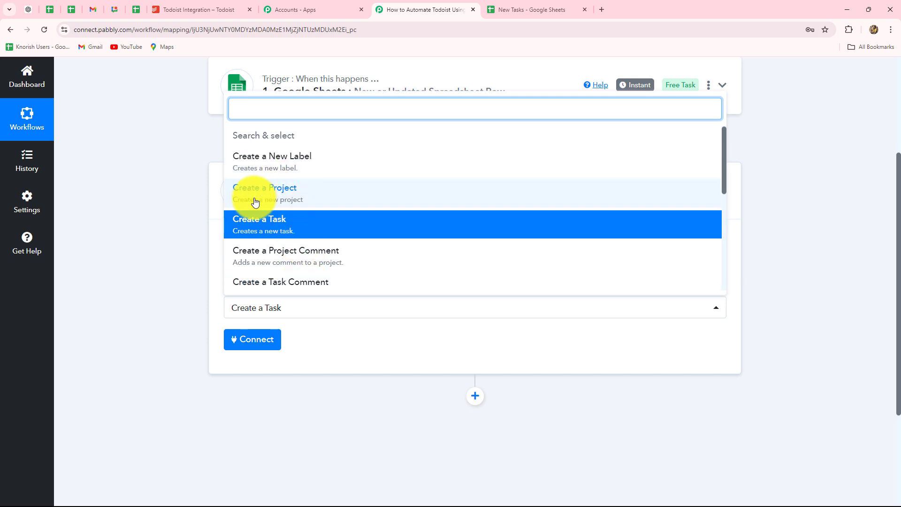
{"action": "scroll", "coordinate": [287, 227], "scroll_direction": "down", "scroll_amount": 1}
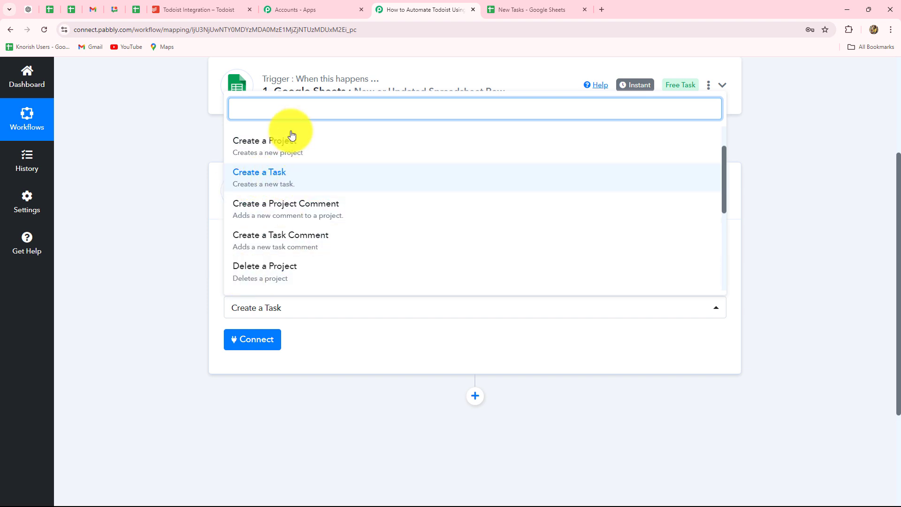
{"action": "left_click", "coordinate": [159, 277]}
{"action": "scroll", "coordinate": [188, 310], "scroll_direction": "down", "scroll_amount": 3}
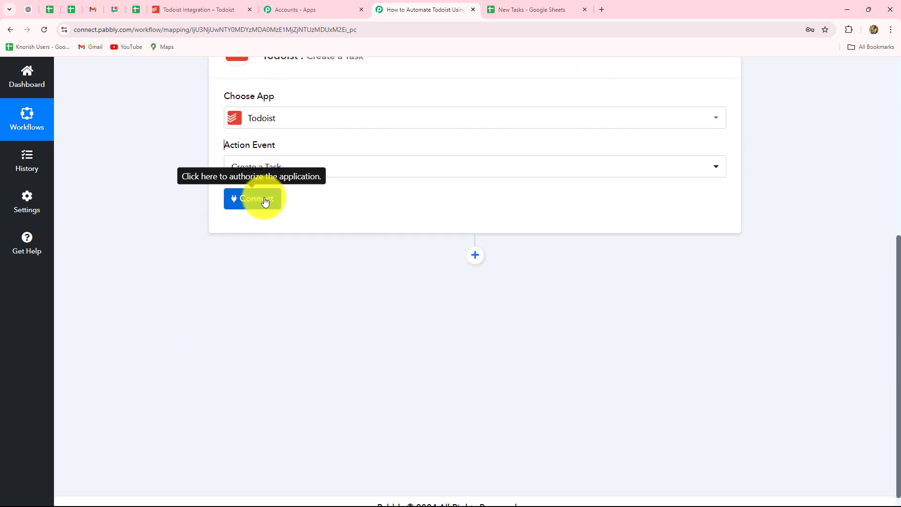
Step: Start a new Todoist connection for the action step and copy the API token from Todoist's developer integration settings
{"action": "left_click", "coordinate": [265, 201]}
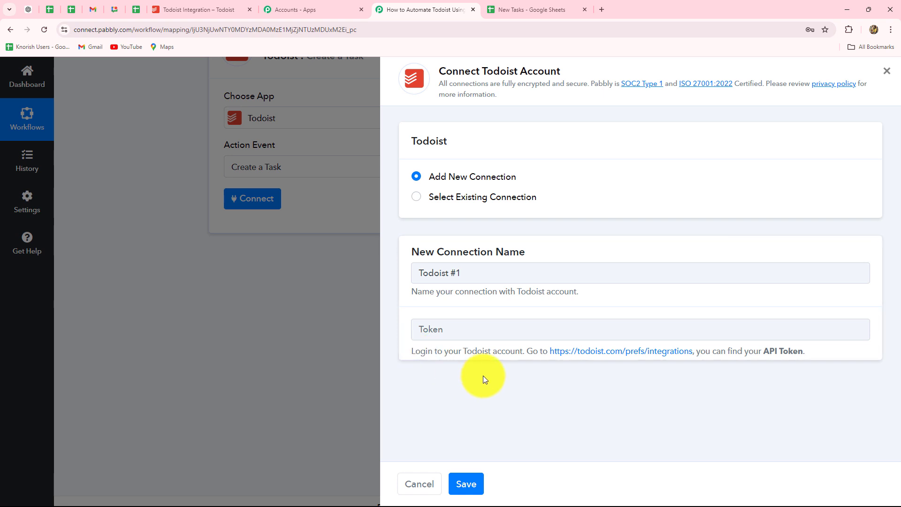
{"action": "left_click", "coordinate": [645, 355]}
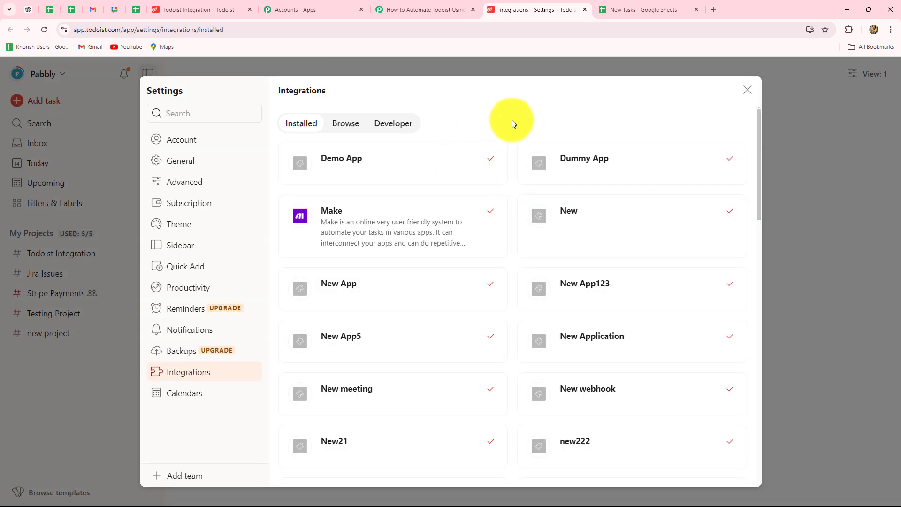
{"action": "left_click", "coordinate": [391, 123]}
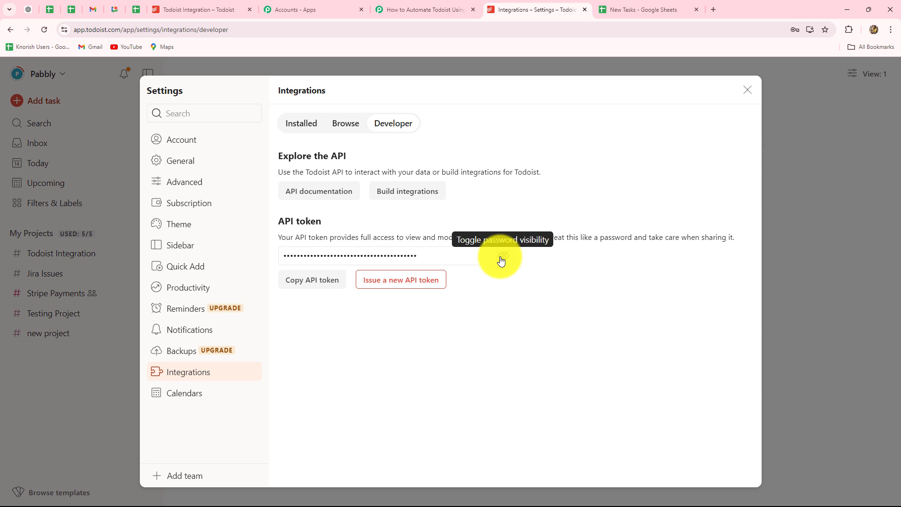
{"action": "left_click", "coordinate": [312, 280]}
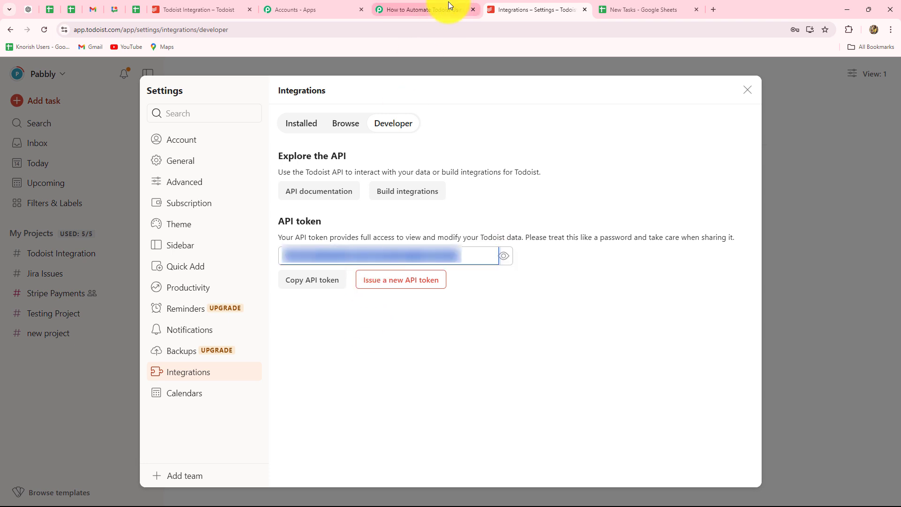
Step: Paste the API token into the new Todoist connection in Pabbly Connect and save the connection
{"action": "left_click", "coordinate": [425, 9]}
{"action": "left_click", "coordinate": [459, 334]}
{"action": "key", "text": "ctrl+v"}
{"action": "left_click", "coordinate": [415, 390]}
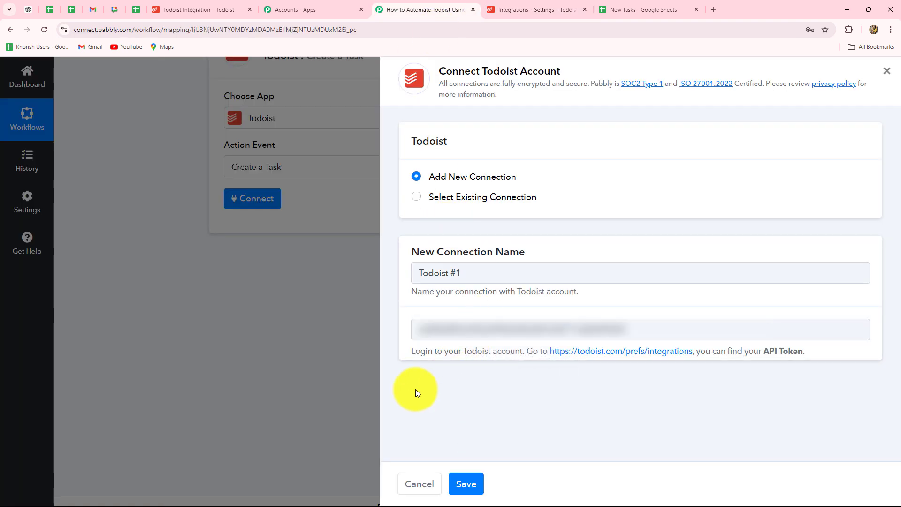
{"action": "left_click", "coordinate": [474, 487]}
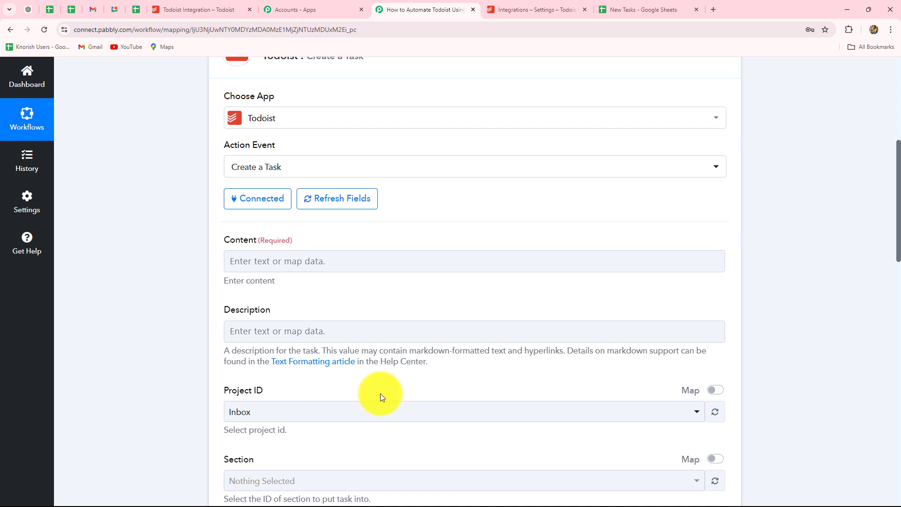
Step: Review the Create a Task action's fields, from content and description through project, due date, assignee and priority
{"action": "scroll", "coordinate": [381, 397], "scroll_direction": "up", "scroll_amount": 2}
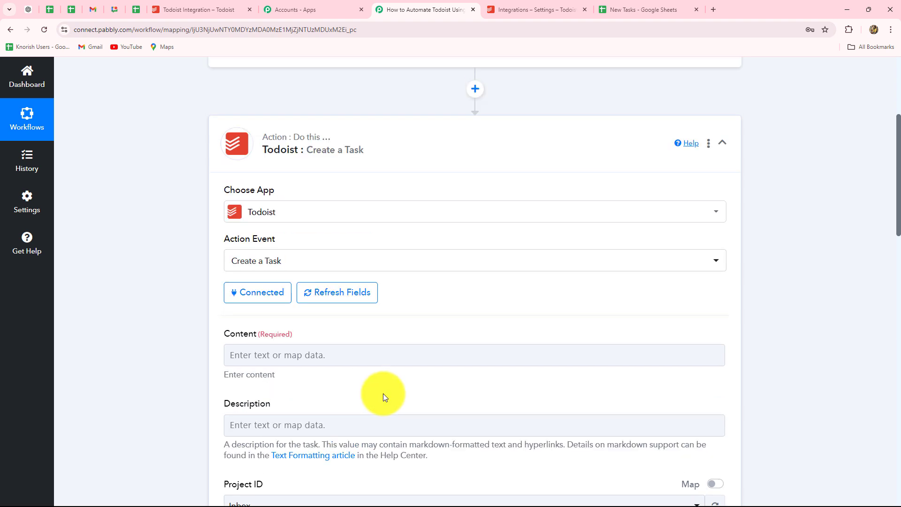
{"action": "scroll", "coordinate": [384, 396], "scroll_direction": "down", "scroll_amount": 7}
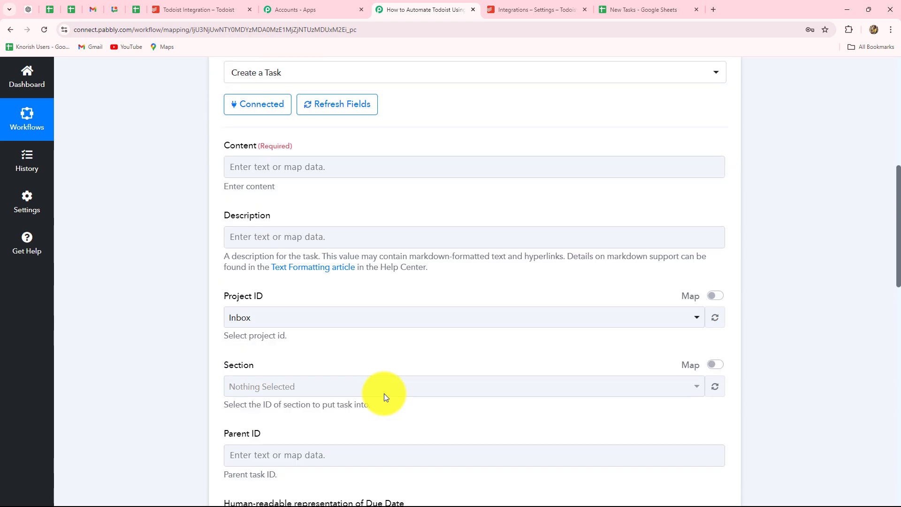
{"action": "scroll", "coordinate": [384, 397], "scroll_direction": "down", "scroll_amount": 9}
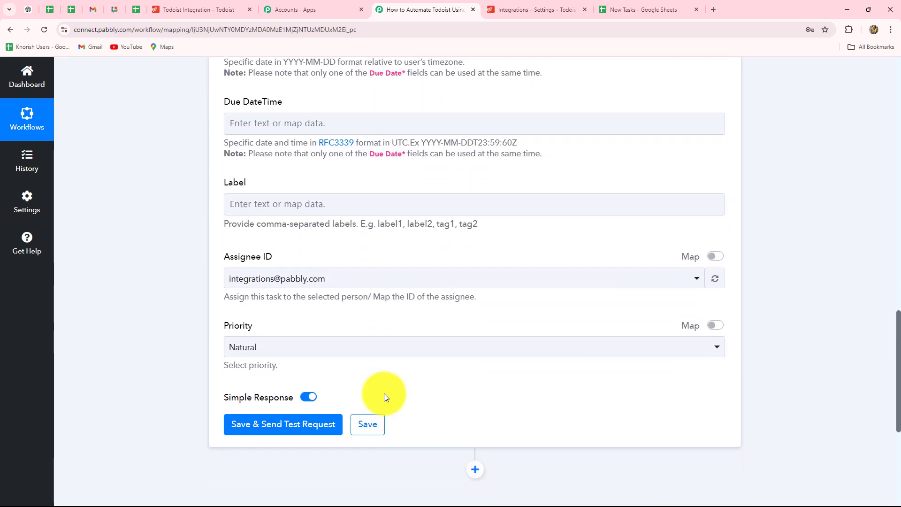
{"action": "scroll", "coordinate": [384, 396], "scroll_direction": "up", "scroll_amount": 18}
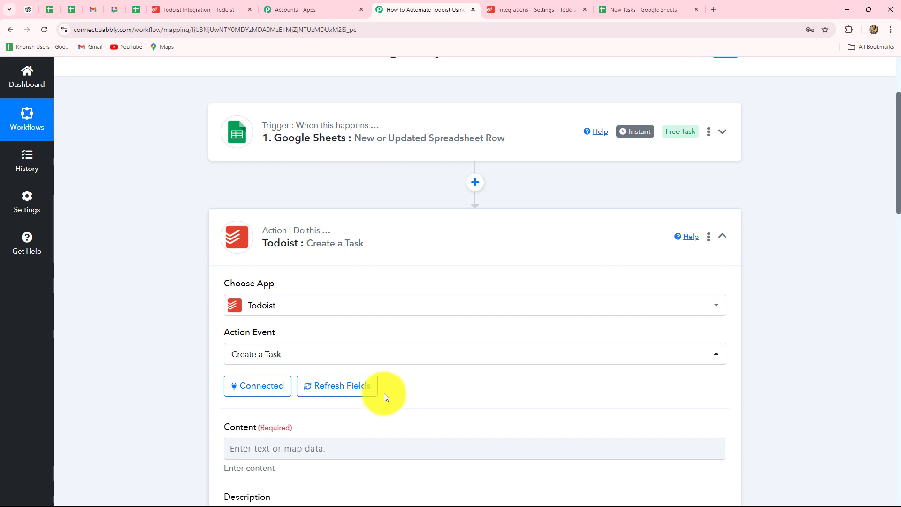
{"action": "scroll", "coordinate": [384, 397], "scroll_direction": "down", "scroll_amount": 2}
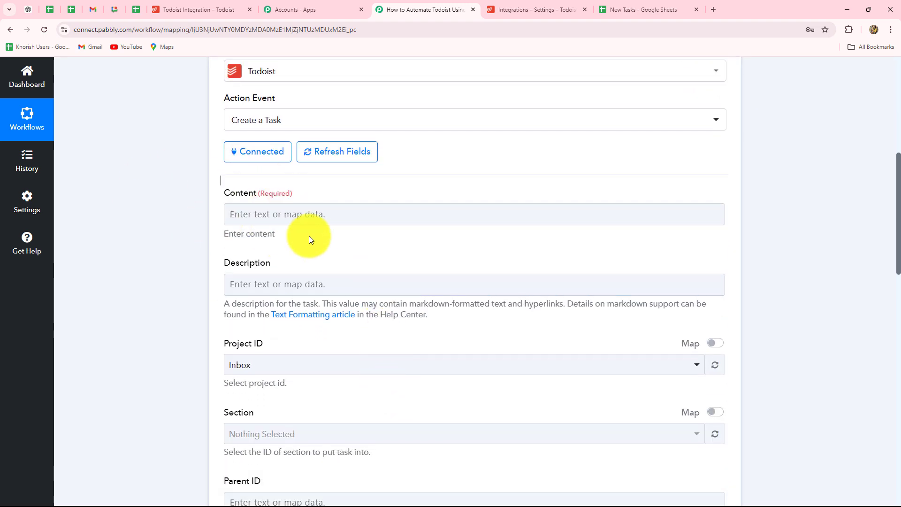
{"action": "scroll", "coordinate": [309, 239], "scroll_direction": "down", "scroll_amount": 2}
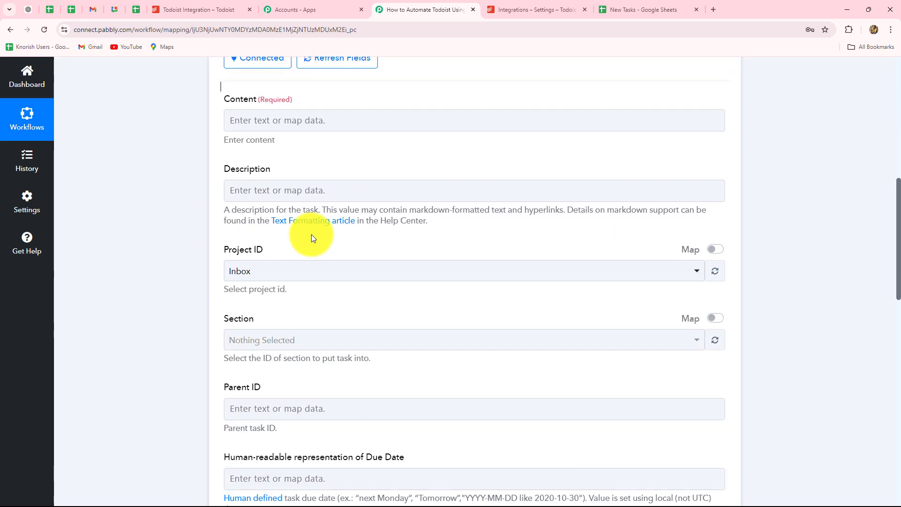
{"action": "scroll", "coordinate": [308, 160], "scroll_direction": "up", "scroll_amount": 5}
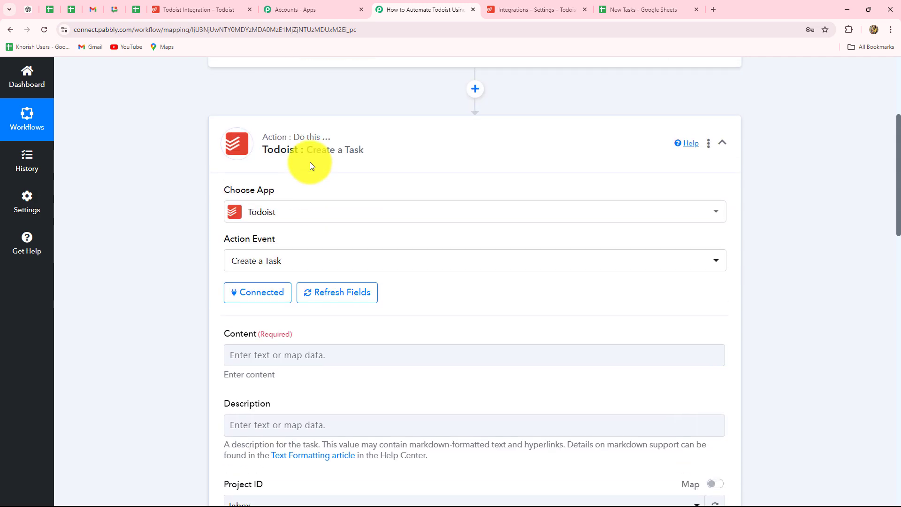
Step: Reopen the Google Sheets trigger step and examine the task name and other row values in its captured response
{"action": "scroll", "coordinate": [310, 162], "scroll_direction": "up", "scroll_amount": 3}
{"action": "left_click", "coordinate": [309, 177]}
{"action": "scroll", "coordinate": [312, 183], "scroll_direction": "down", "scroll_amount": 5}
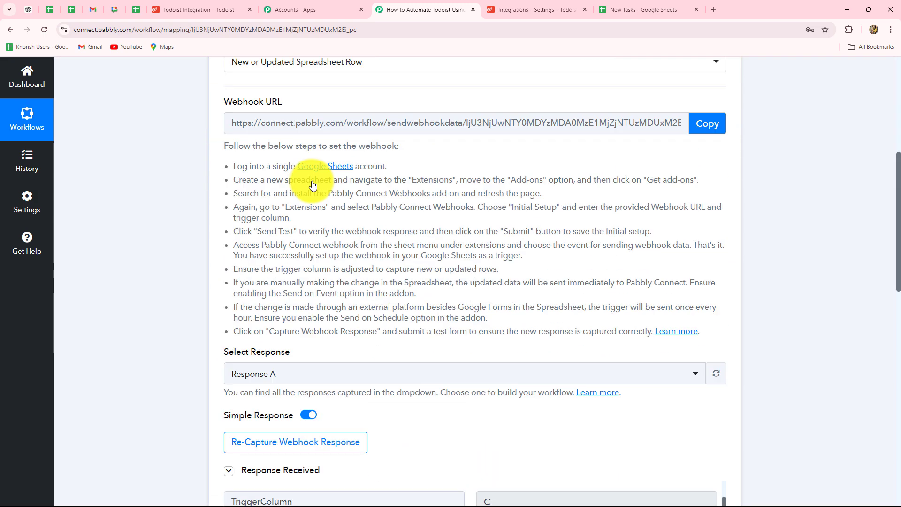
{"action": "scroll", "coordinate": [312, 183], "scroll_direction": "down", "scroll_amount": 8}
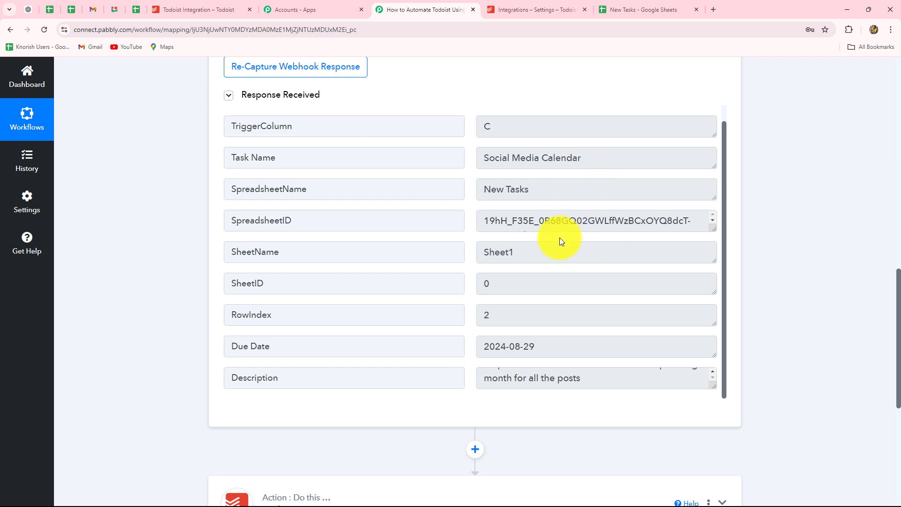
{"action": "left_click", "coordinate": [571, 164]}
{"action": "left_click_drag", "start_coordinate": [578, 161], "coordinate": [482, 160]}
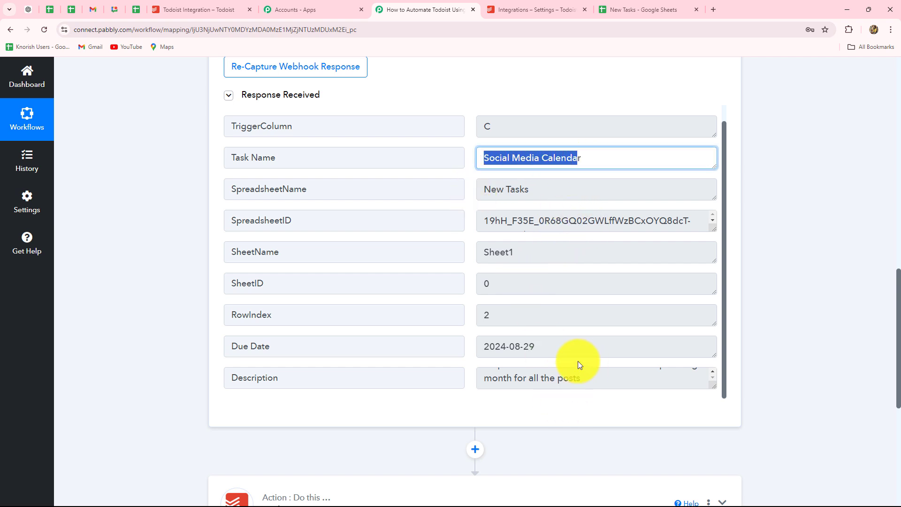
{"action": "scroll", "coordinate": [142, 294], "scroll_direction": "down", "scroll_amount": 7}
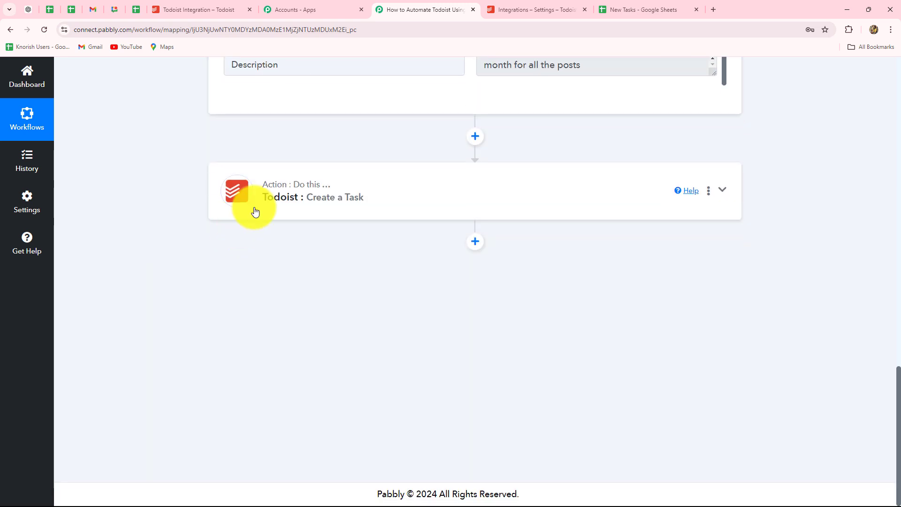
Step: Reopen the Todoist Create a Task action and map its Content field to the Task Name value from the Google Sheets trigger
{"action": "left_click", "coordinate": [245, 188]}
{"action": "scroll", "coordinate": [181, 275], "scroll_direction": "up", "scroll_amount": 9}
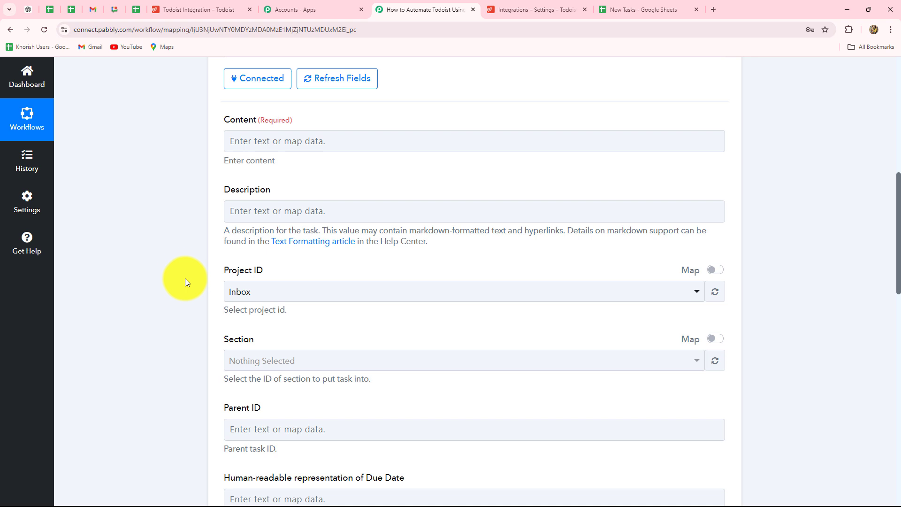
{"action": "left_click", "coordinate": [260, 151]}
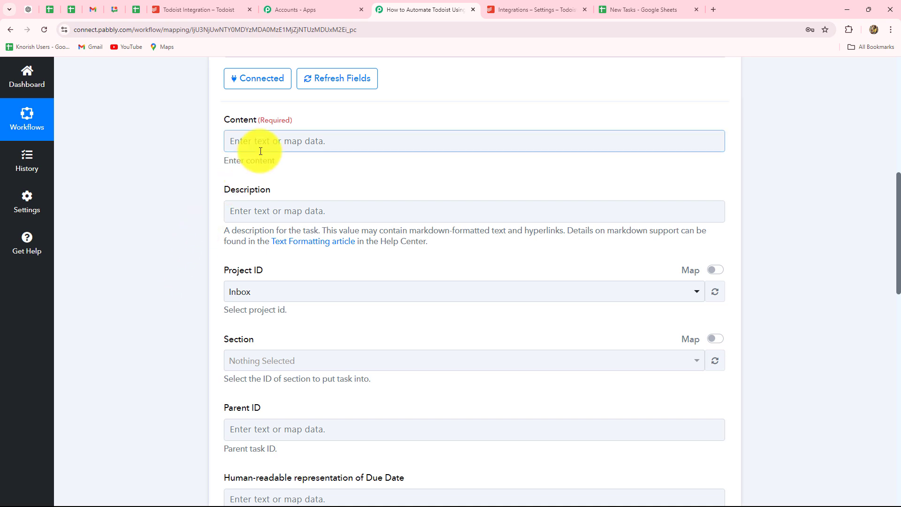
{"action": "left_click", "coordinate": [333, 141]}
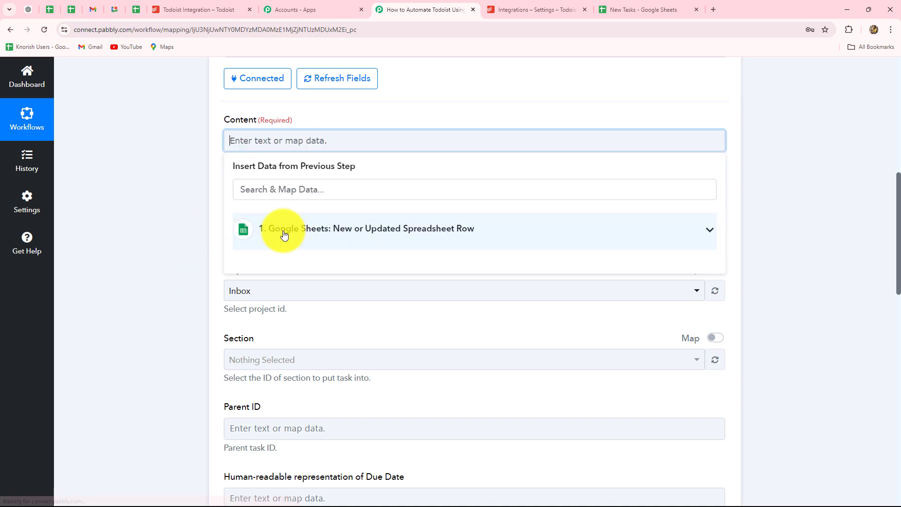
{"action": "left_click", "coordinate": [359, 236]}
{"action": "scroll", "coordinate": [378, 348], "scroll_direction": "down", "scroll_amount": 3}
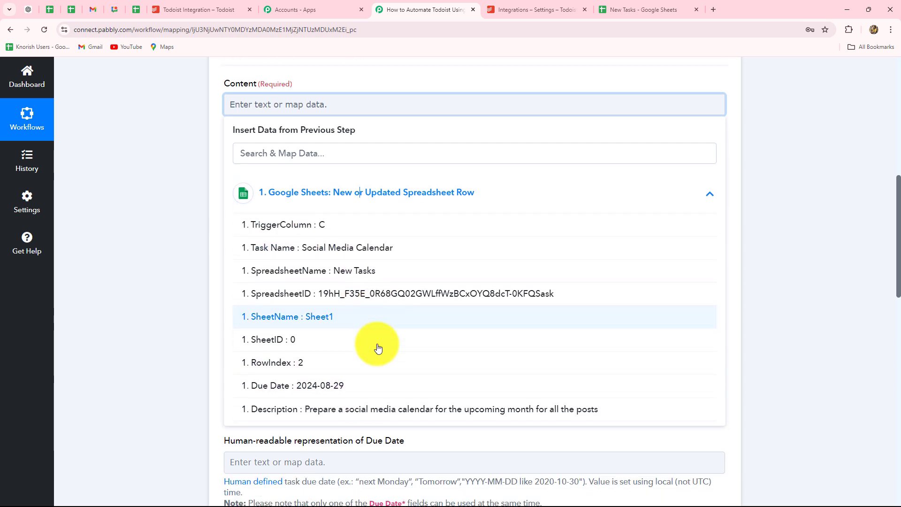
{"action": "scroll", "coordinate": [378, 352], "scroll_direction": "up", "scroll_amount": 2}
{"action": "scroll", "coordinate": [378, 347], "scroll_direction": "up", "scroll_amount": 1}
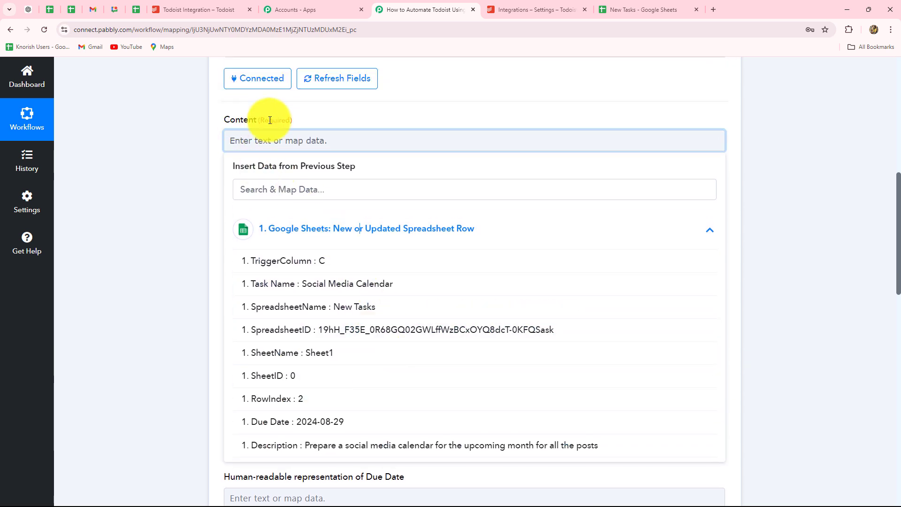
{"action": "left_click", "coordinate": [321, 291]}
{"action": "left_click", "coordinate": [135, 234]}
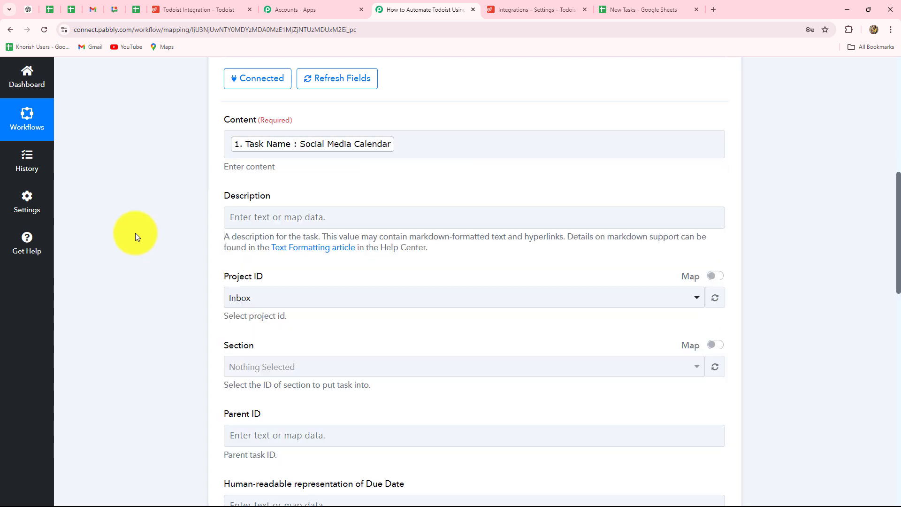
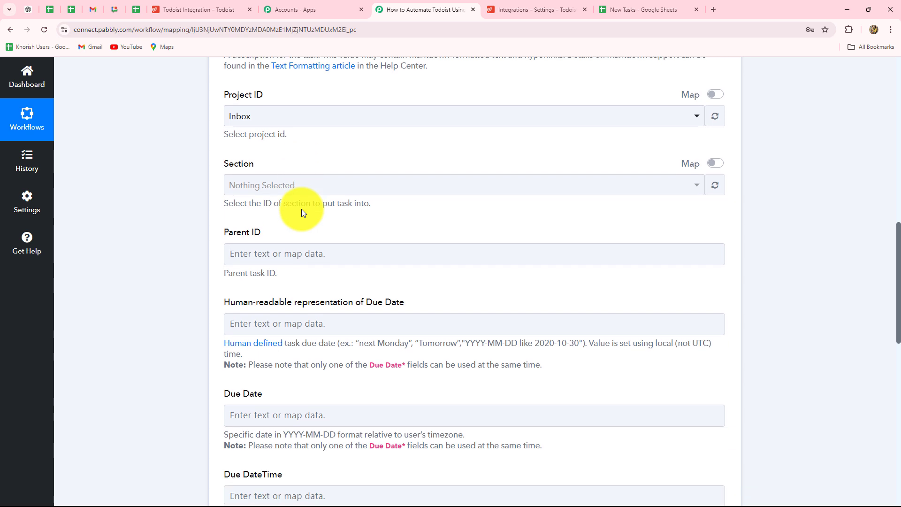
Step: Set the task's Project ID to Todoist Integration, checking the project list in Todoist before choosing
{"action": "scroll", "coordinate": [292, 151], "scroll_direction": "up", "scroll_amount": 2}
{"action": "left_click", "coordinate": [266, 219]}
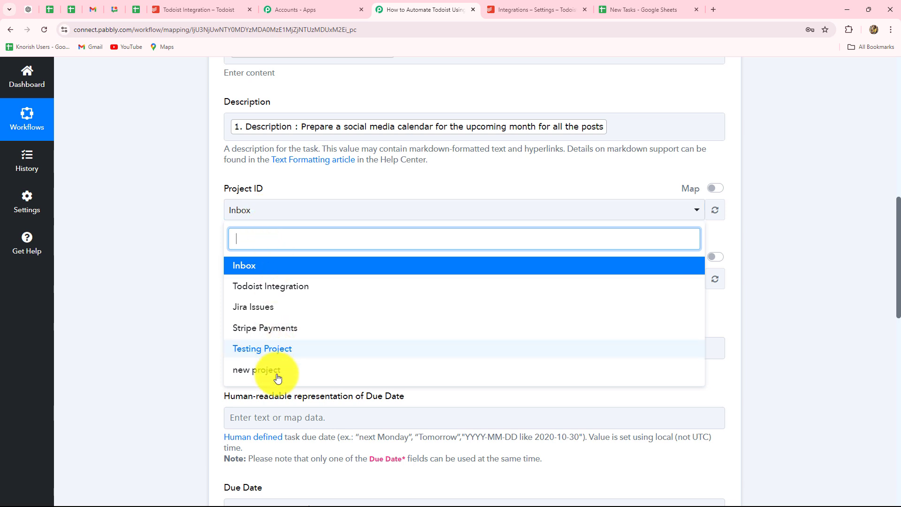
{"action": "left_click", "coordinate": [197, 9]}
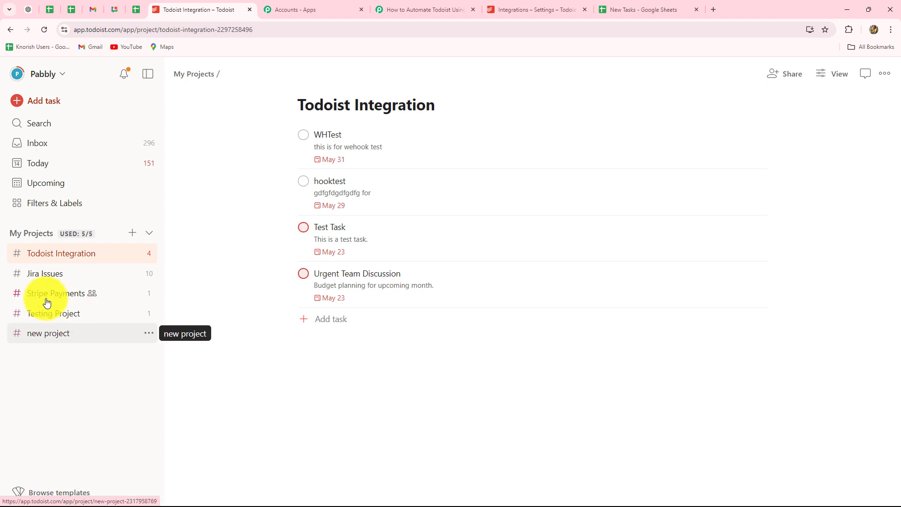
{"action": "left_click", "coordinate": [412, 4]}
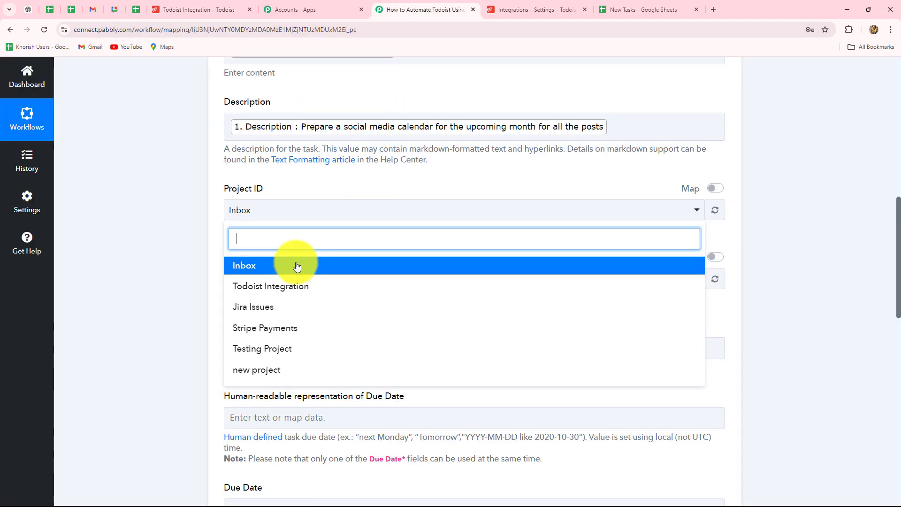
{"action": "left_click", "coordinate": [248, 287]}
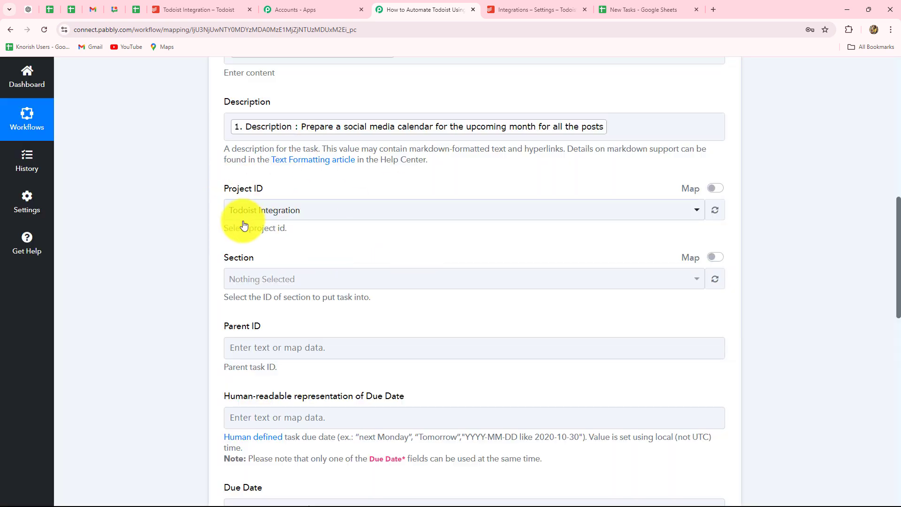
Step: Map the task's Due Date field, in YYYY-MM-DD format, to the Due Date value from the Google Sheets trigger
{"action": "scroll", "coordinate": [323, 222], "scroll_direction": "down", "scroll_amount": 2}
{"action": "scroll", "coordinate": [323, 225], "scroll_direction": "down", "scroll_amount": 5}
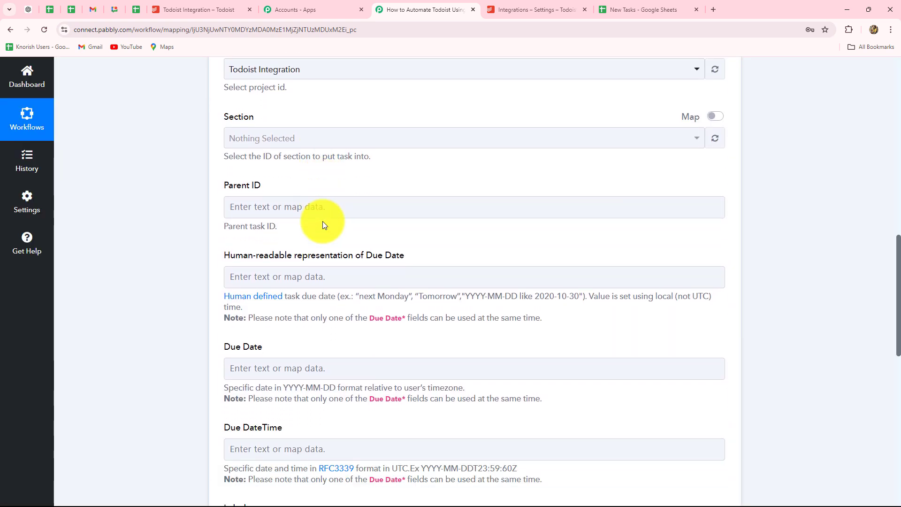
{"action": "scroll", "coordinate": [323, 224], "scroll_direction": "up", "scroll_amount": 3}
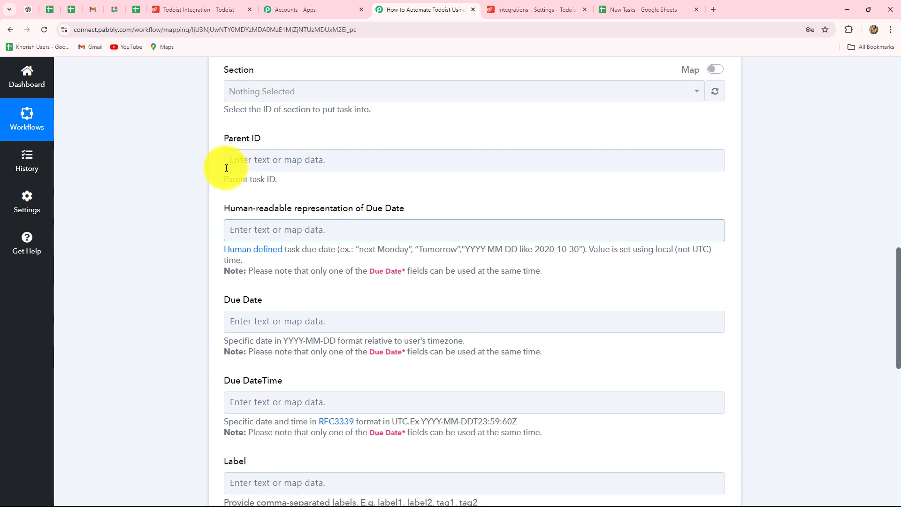
{"action": "scroll", "coordinate": [344, 264], "scroll_direction": "down", "scroll_amount": 2}
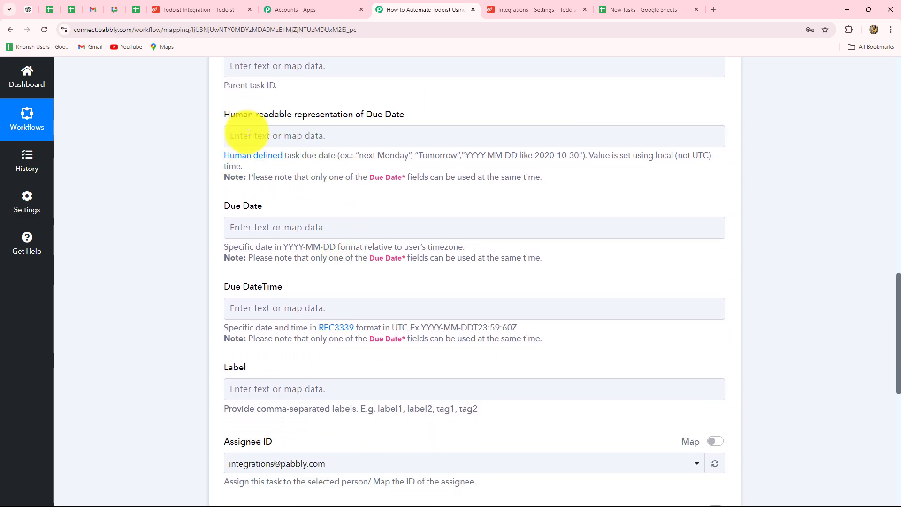
{"action": "scroll", "coordinate": [193, 237], "scroll_direction": "up", "scroll_amount": 2}
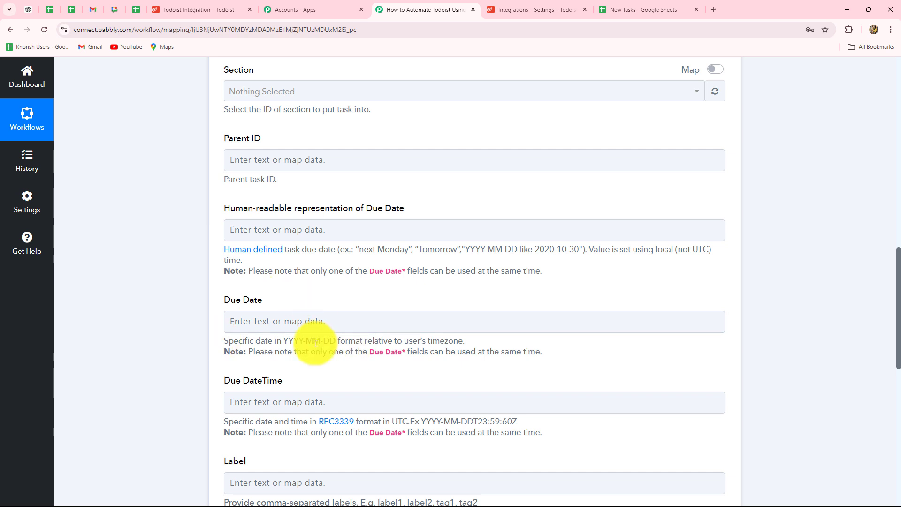
{"action": "left_click", "coordinate": [304, 323]}
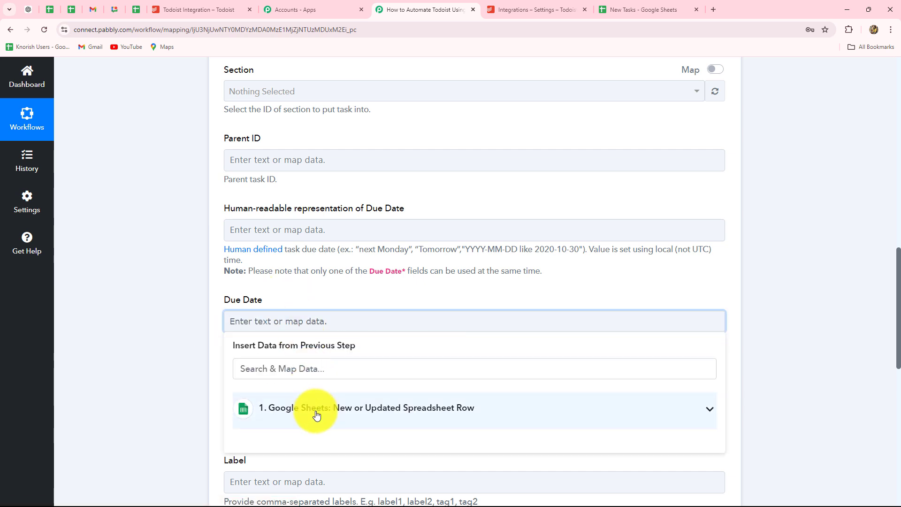
{"action": "left_click", "coordinate": [312, 410]}
{"action": "scroll", "coordinate": [326, 422], "scroll_direction": "down", "scroll_amount": 1}
{"action": "scroll", "coordinate": [326, 422], "scroll_direction": "down", "scroll_amount": 4}
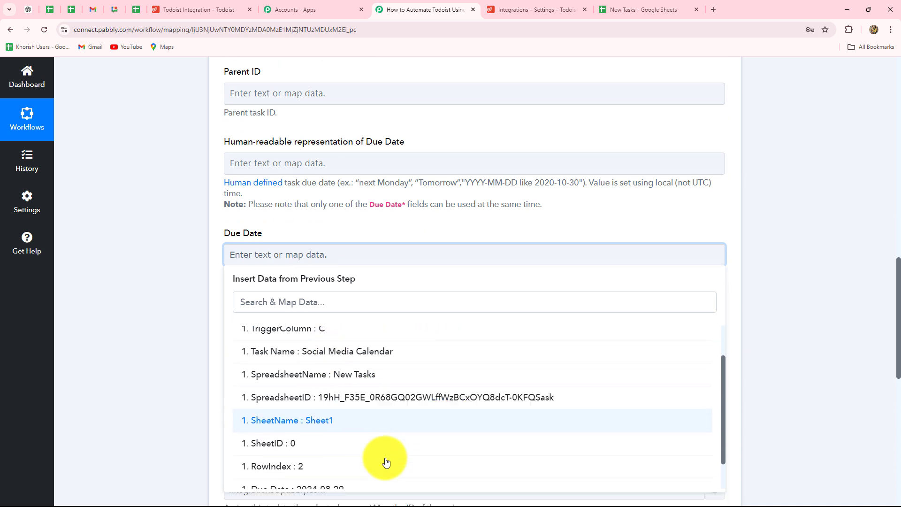
{"action": "left_click", "coordinate": [362, 470]}
{"action": "left_click", "coordinate": [181, 362]}
{"action": "scroll", "coordinate": [180, 358], "scroll_direction": "up", "scroll_amount": 3}
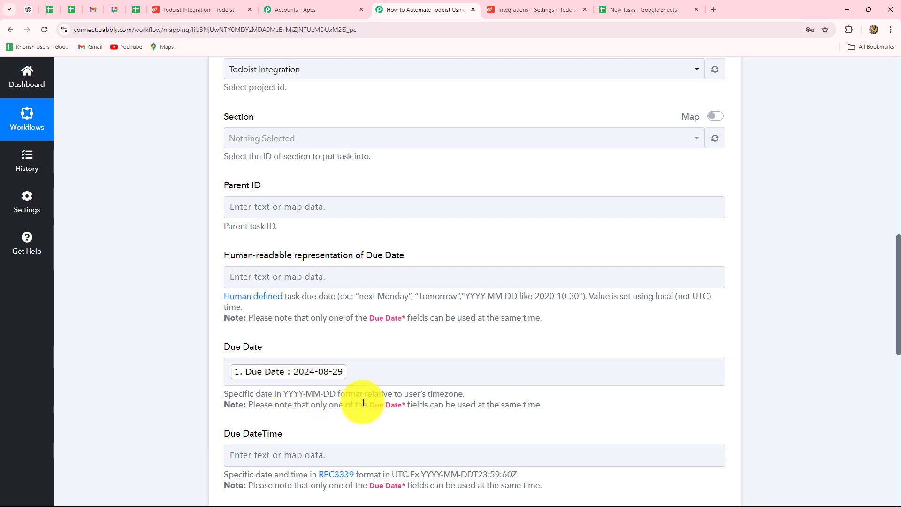
Step: Set the task's priority to Important, then save the action and send a test request
{"action": "scroll", "coordinate": [884, 378], "scroll_direction": "down", "scroll_amount": 10}
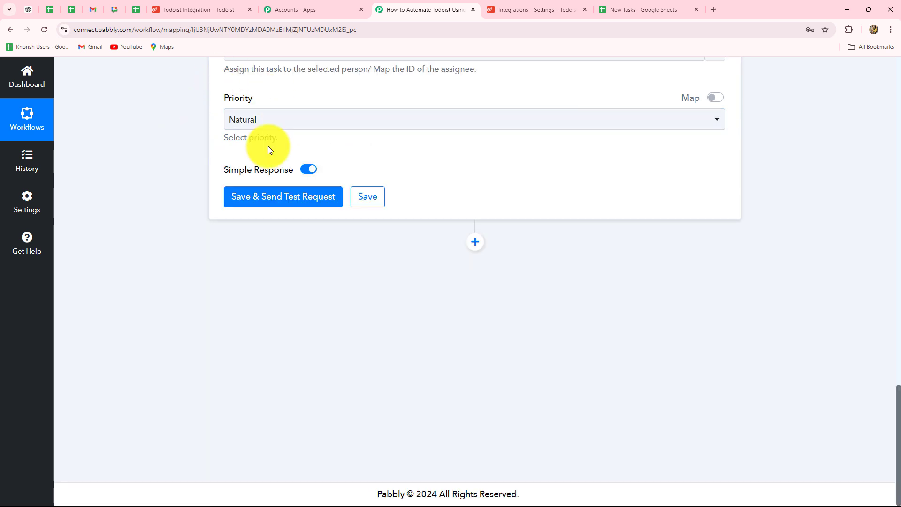
{"action": "left_click", "coordinate": [274, 121]}
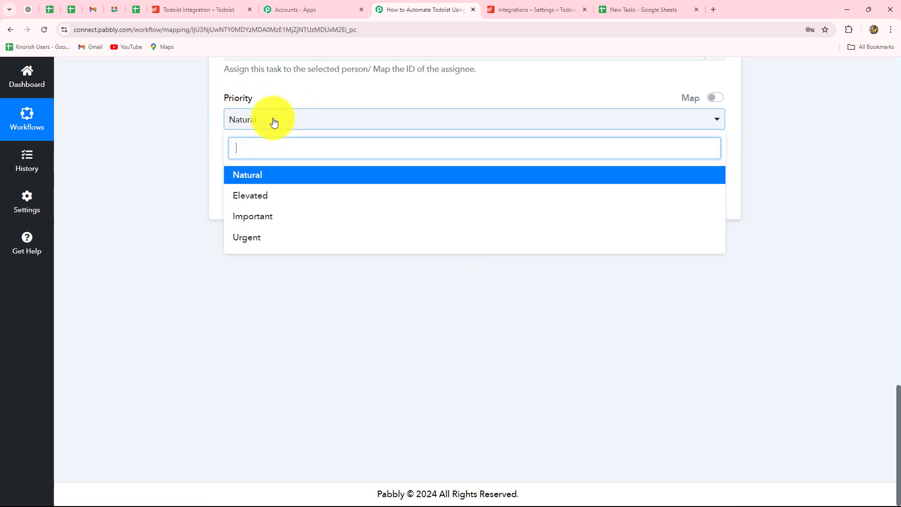
{"action": "left_click", "coordinate": [253, 220]}
{"action": "left_click", "coordinate": [262, 197]}
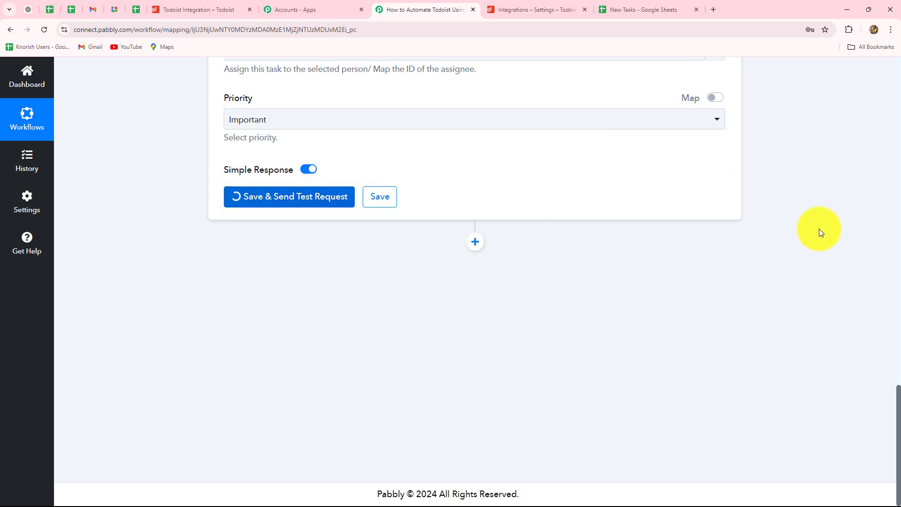
Step: Examine the test request's response, checking the returned task ID, content and other task values
{"action": "scroll", "coordinate": [636, 332], "scroll_direction": "down", "scroll_amount": 4}
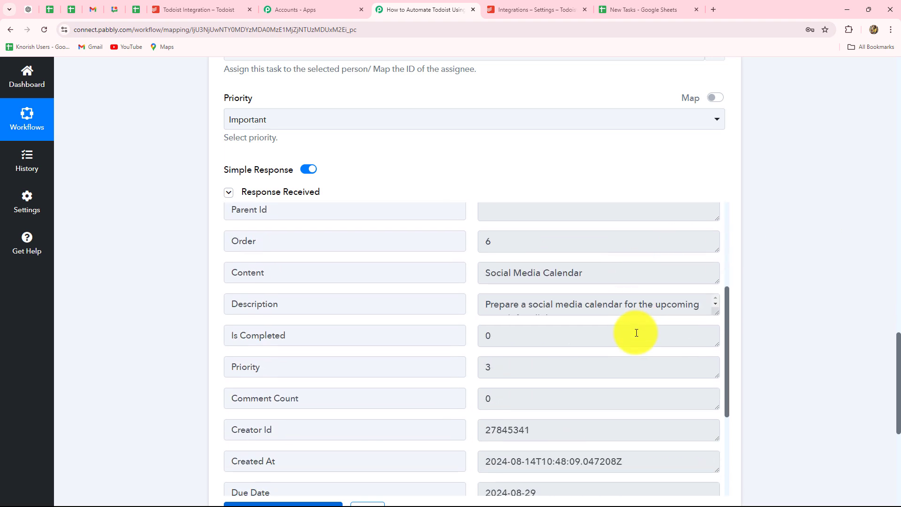
{"action": "scroll", "coordinate": [635, 331], "scroll_direction": "up", "scroll_amount": 4}
{"action": "left_click_drag", "start_coordinate": [567, 242], "coordinate": [462, 242]}
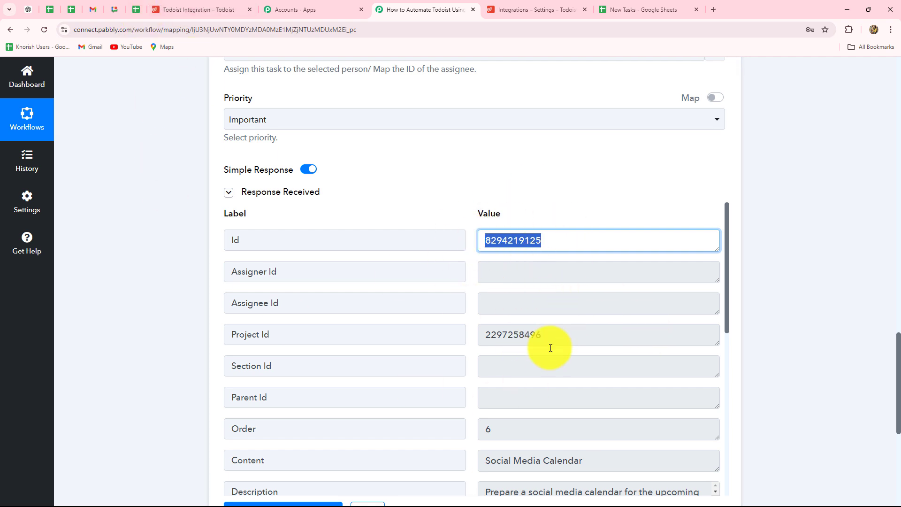
{"action": "left_click", "coordinate": [607, 460]}
Step: Switch to Todoist, reload the Todoist Integration project and check for the Social Media Calendar task's description, due date and priority
{"action": "left_click", "coordinate": [225, 9]}
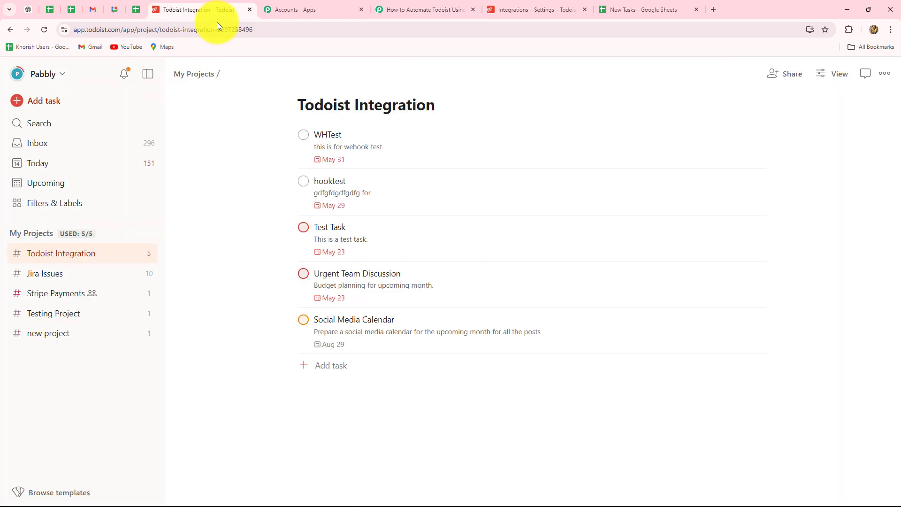
{"action": "left_click", "coordinate": [44, 30]}
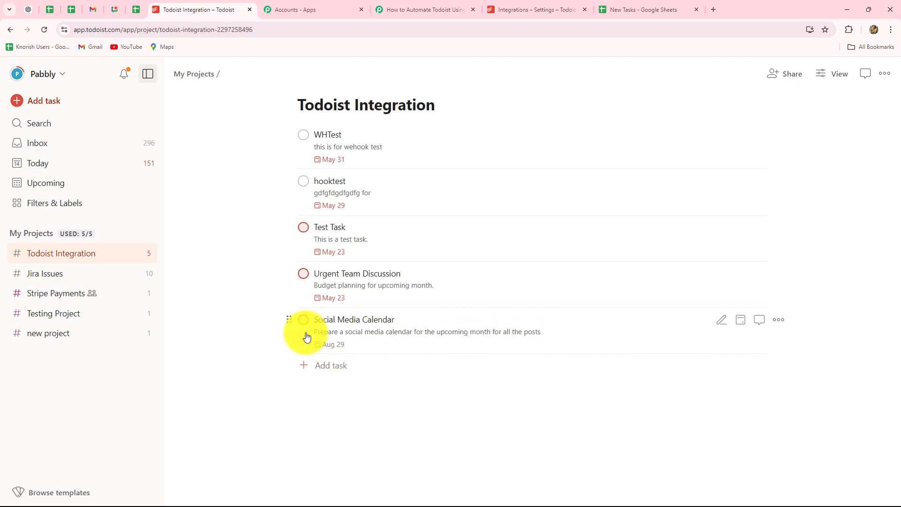
{"action": "mouse_move", "coordinate": [581, 399]}
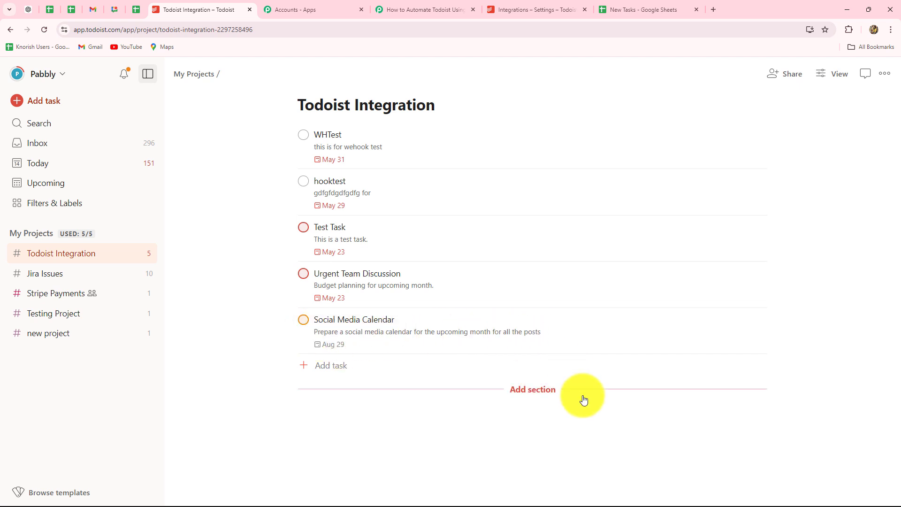
Step: Switch back to Pabbly Connect and collapse the Todoist Create a Task action step
{"action": "left_click", "coordinate": [438, 14]}
{"action": "scroll", "coordinate": [891, 216], "scroll_direction": "up", "scroll_amount": 10}
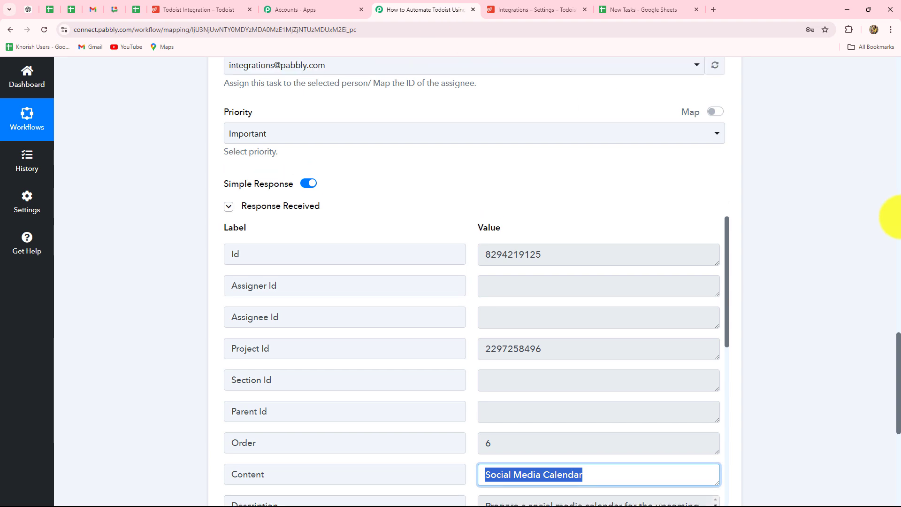
{"action": "scroll", "coordinate": [891, 215], "scroll_direction": "up", "scroll_amount": 15}
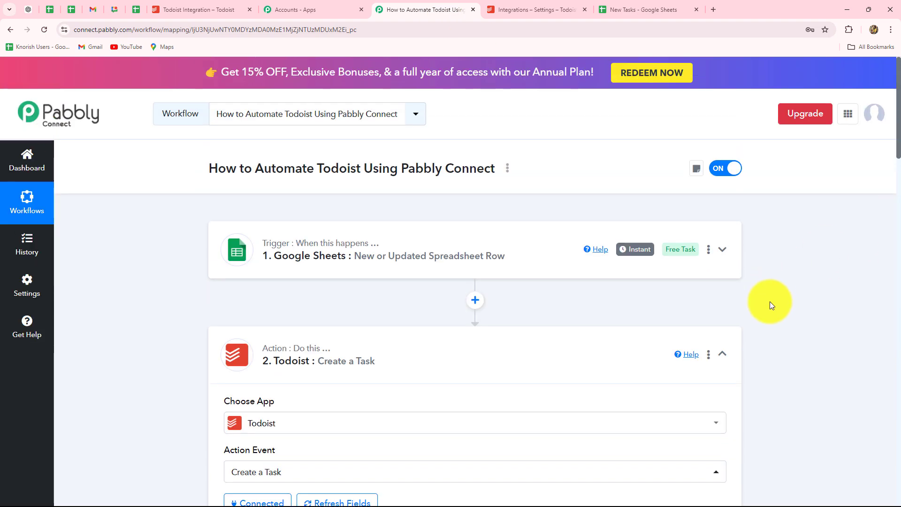
{"action": "left_click", "coordinate": [709, 355]}
{"action": "left_click", "coordinate": [721, 355]}
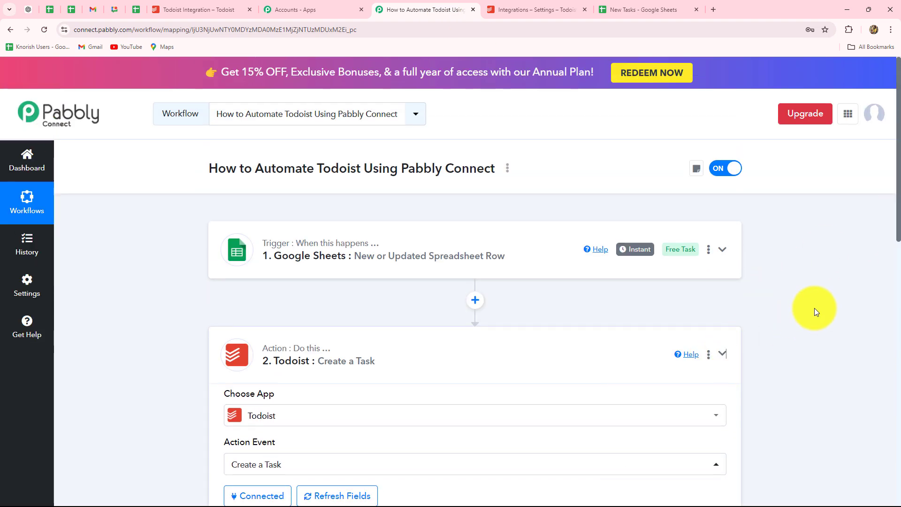